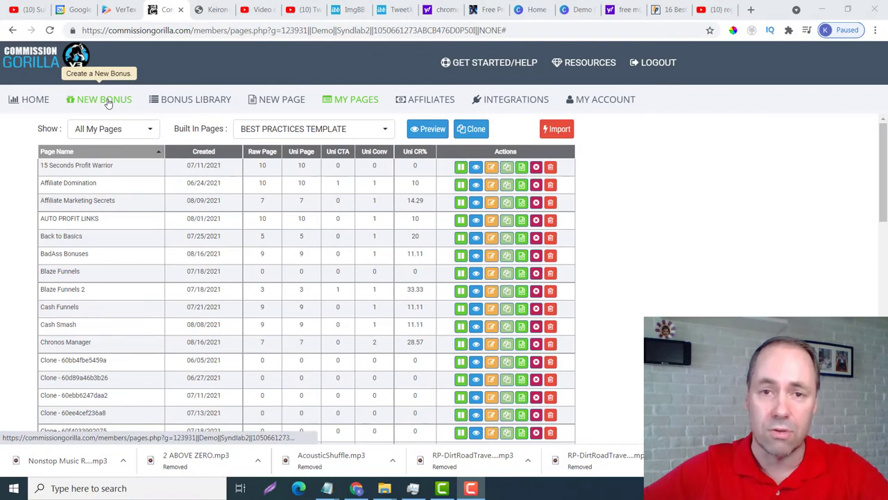
Start a new Image/Graphic-layout bonus and enter 'Demo' as a new category name.
left_click(109, 101)
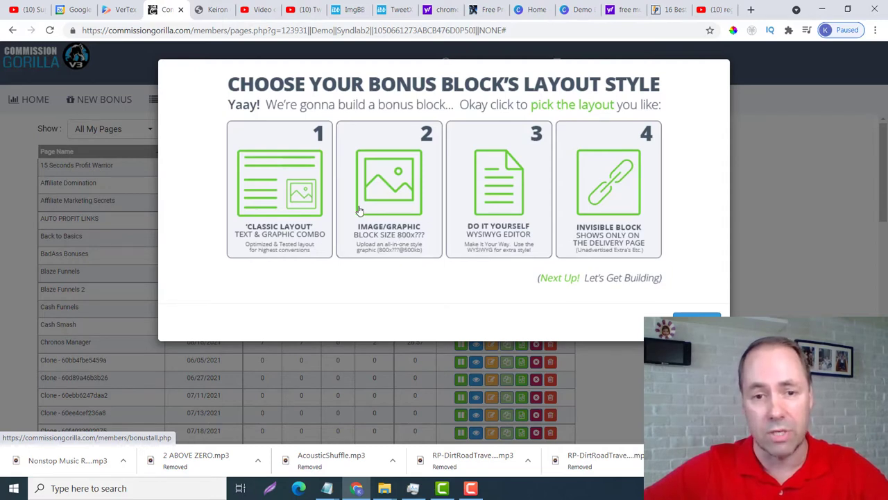
left_click(392, 184)
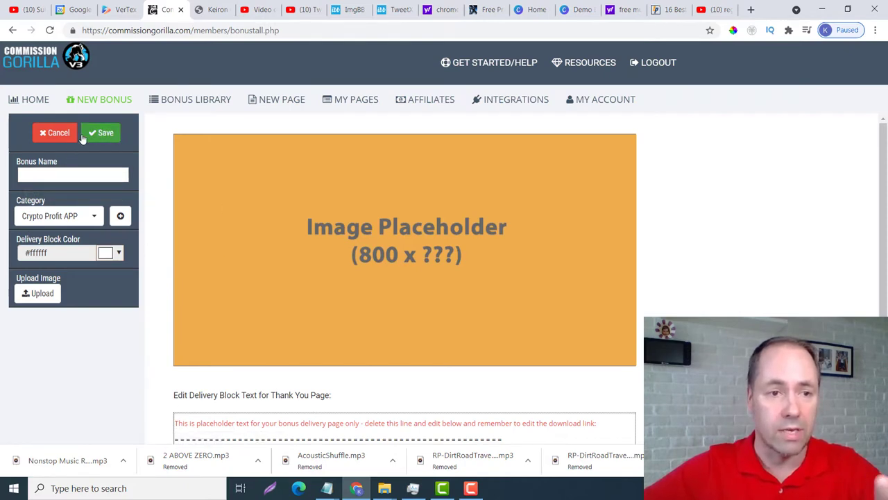
left_click(121, 217)
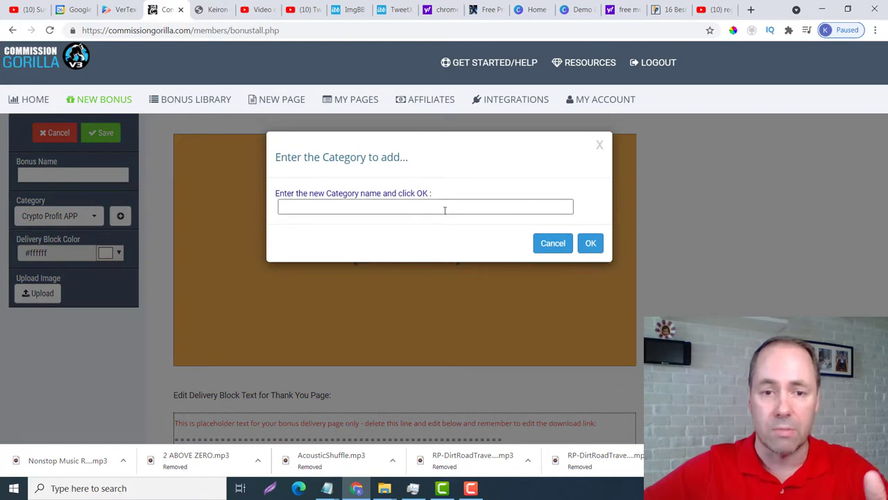
left_click(444, 207)
type("Demo")
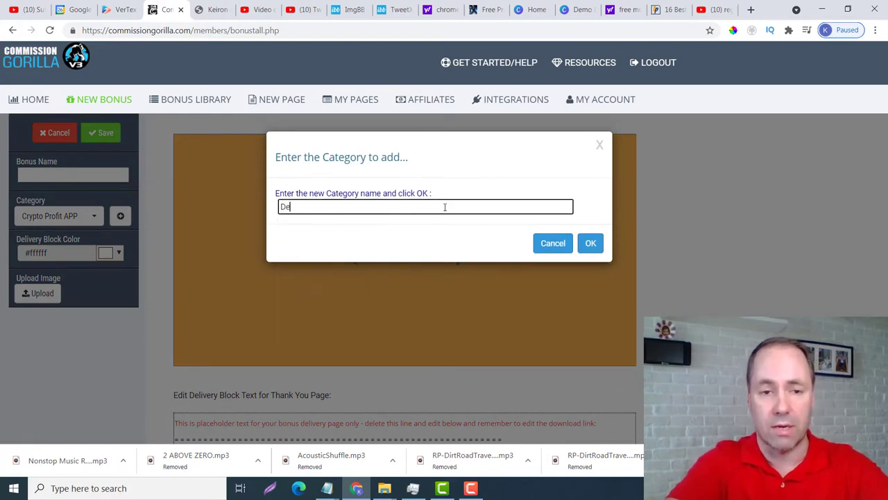
Confirm the Demo category, name the bonus 'Ultimate Traffic Hack', and select the name to copy.
left_click(591, 244)
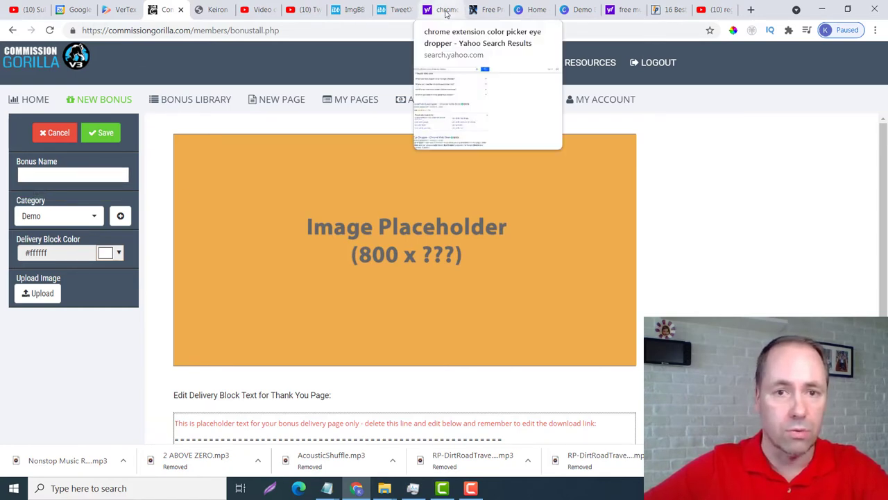
left_click(86, 174)
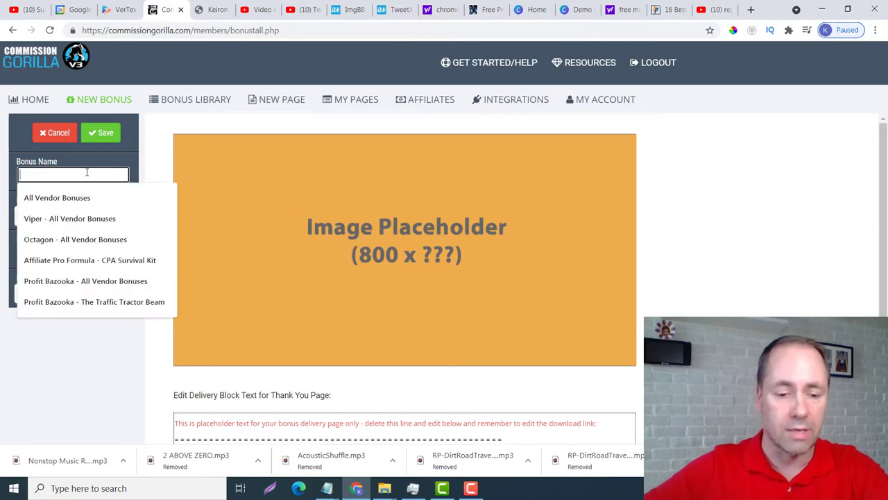
type("Demo 1")
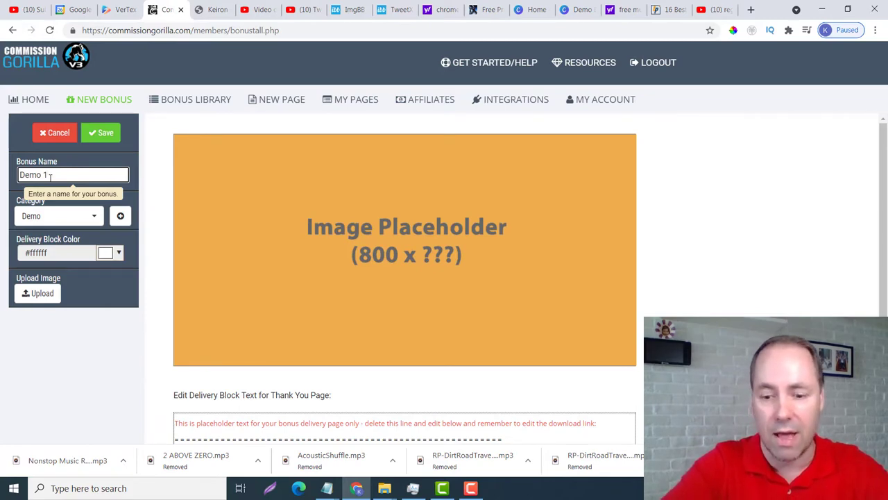
type("Ul")
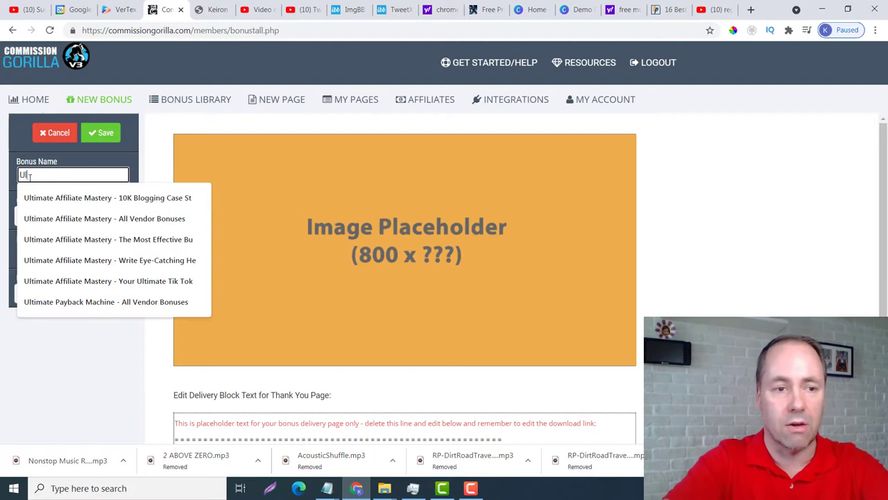
type("timate Traffic Hack")
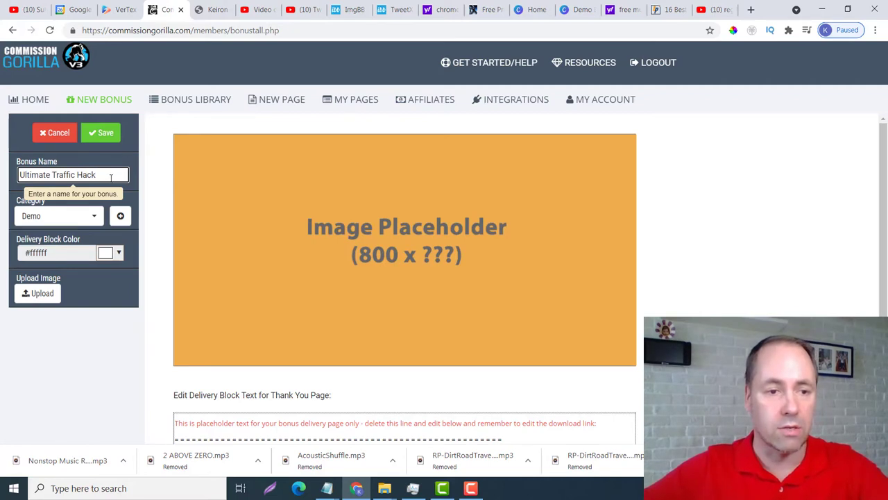
left_click_drag(111, 178, 1, 181)
key("ctrl+c")
Replace the (Name Of Your Bonus) heading placeholder with "Ultimate Traffic Hack" in quotes.
scroll(389, 297, "down", 2)
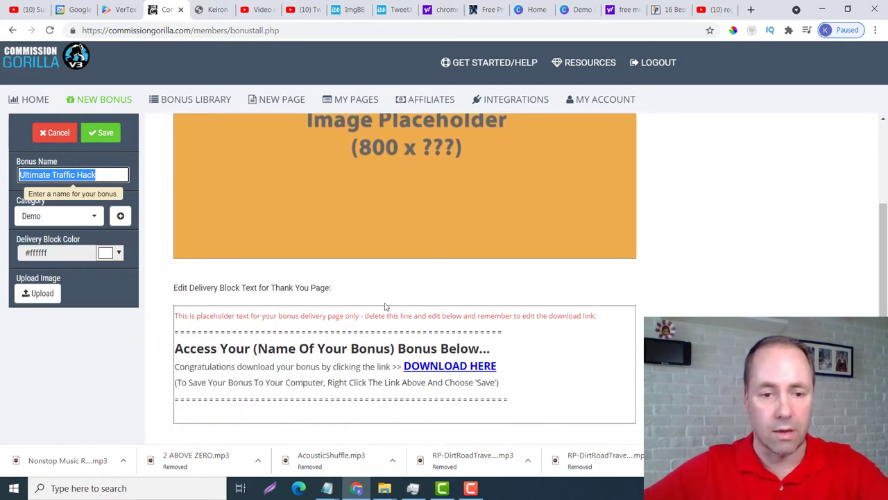
left_click_drag(254, 348, 394, 348)
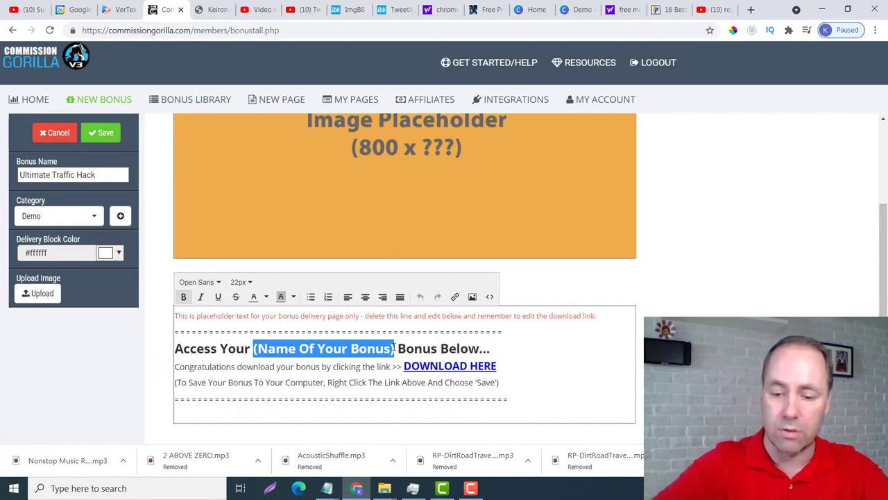
type("\"")
key("ctrl+v")
type("\"")
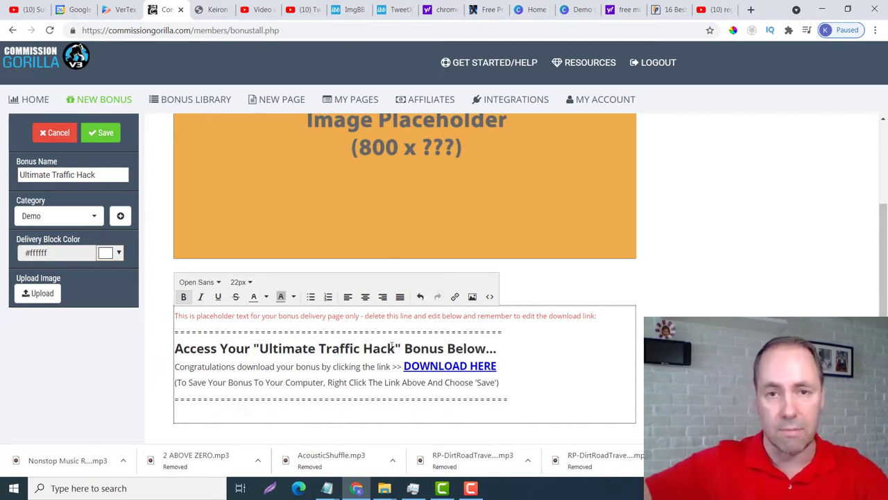
Delete the red placeholder and saving-instruction lines, change 'download' to 'access', and select DOWNLOAD HERE.
left_click_drag(611, 314, 94, 295)
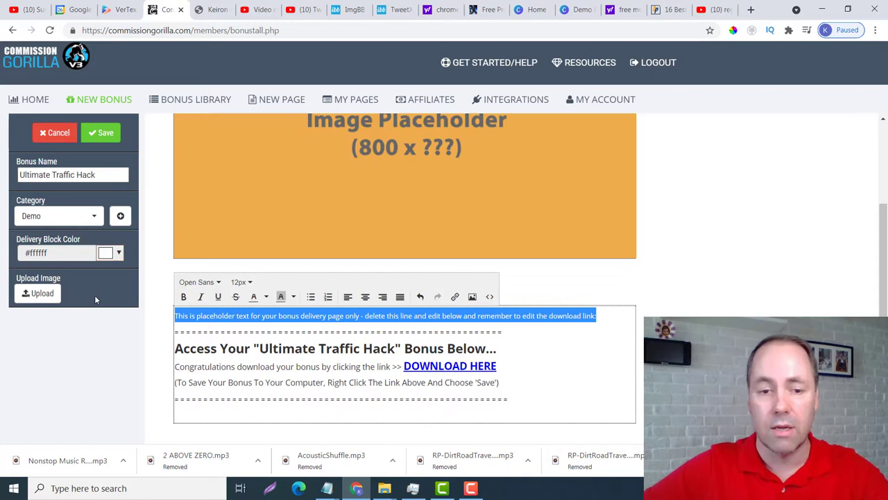
key("Delete")
key("Delete")
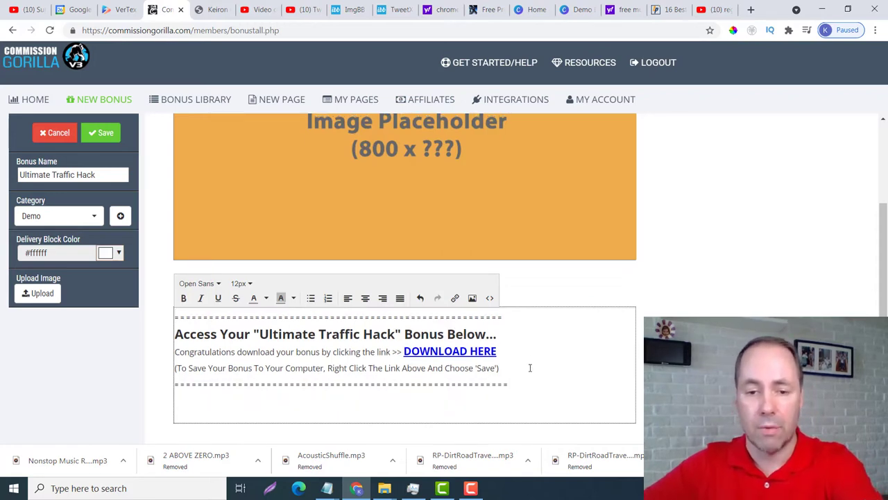
left_click_drag(529, 368, 159, 364)
key("Delete")
key("Delete")
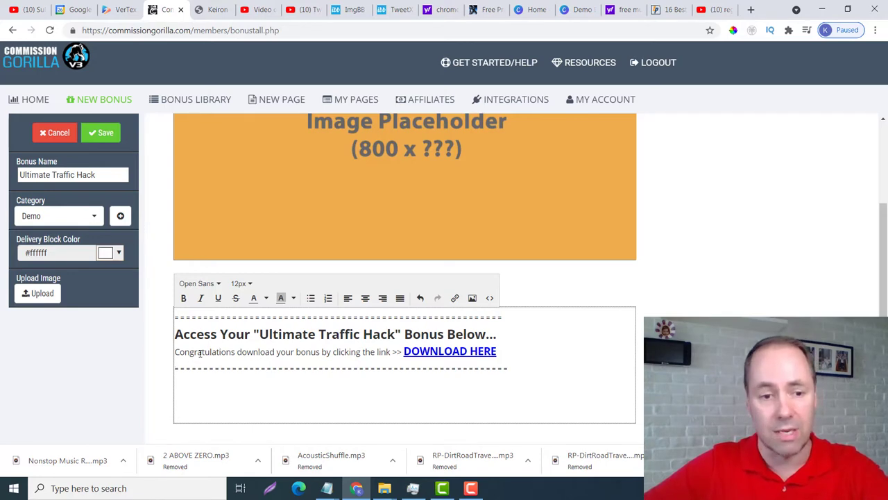
double_click(254, 352)
type("acce")
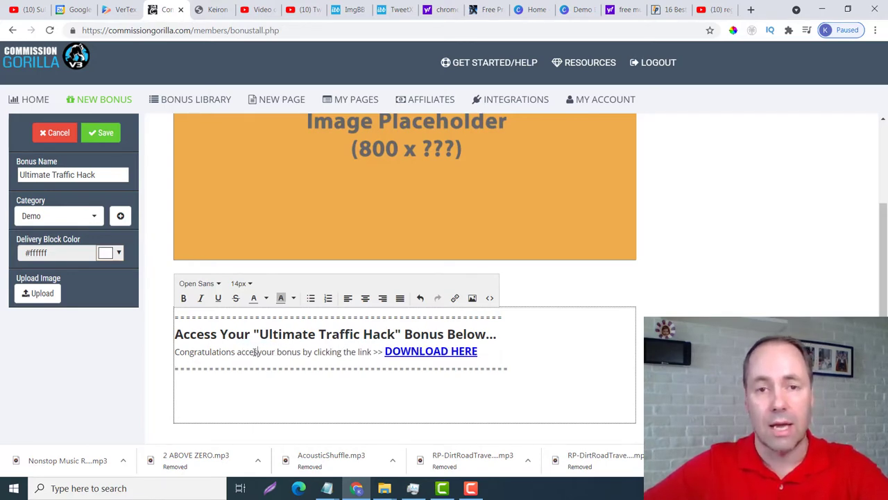
type("ss")
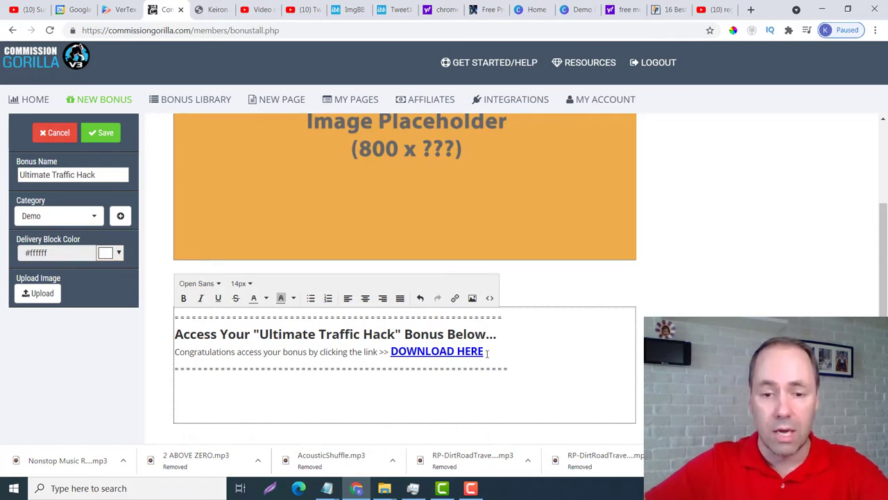
left_click_drag(488, 352, 395, 355)
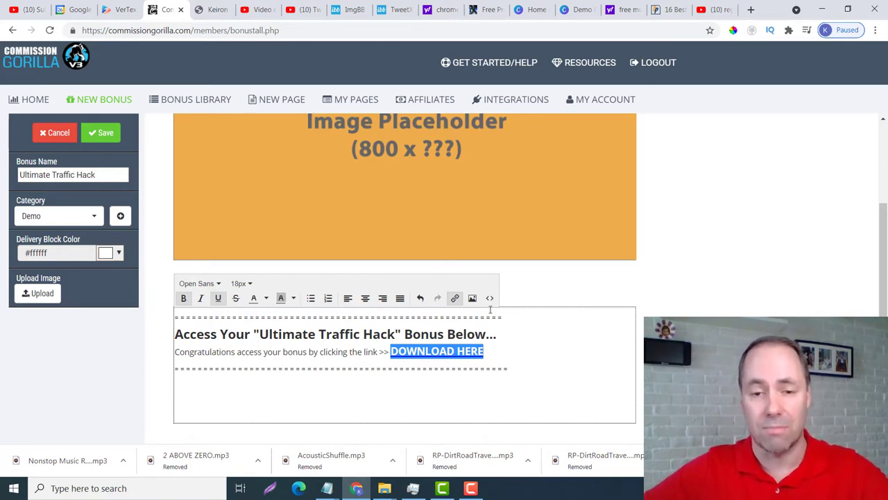
Open the DOWNLOAD HERE link dialog, then copy the presenter's website URL from a new Chrome tab.
left_click(456, 298)
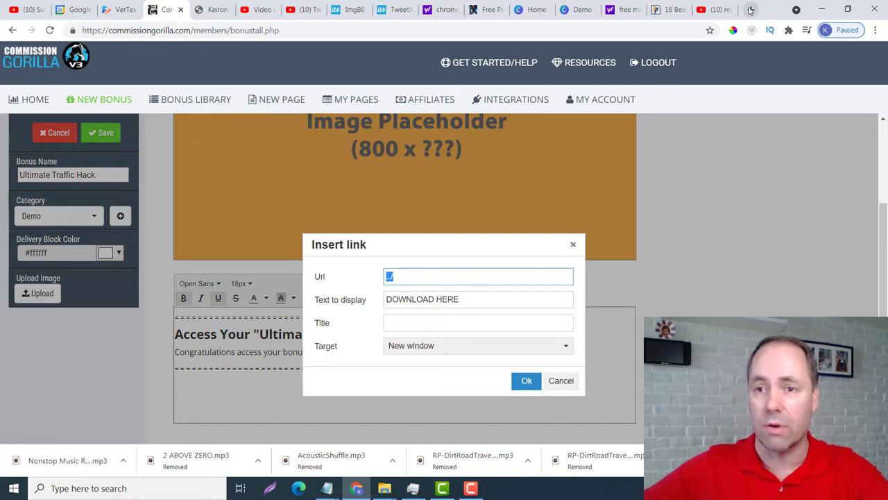
key("ctrl+t")
type("w")
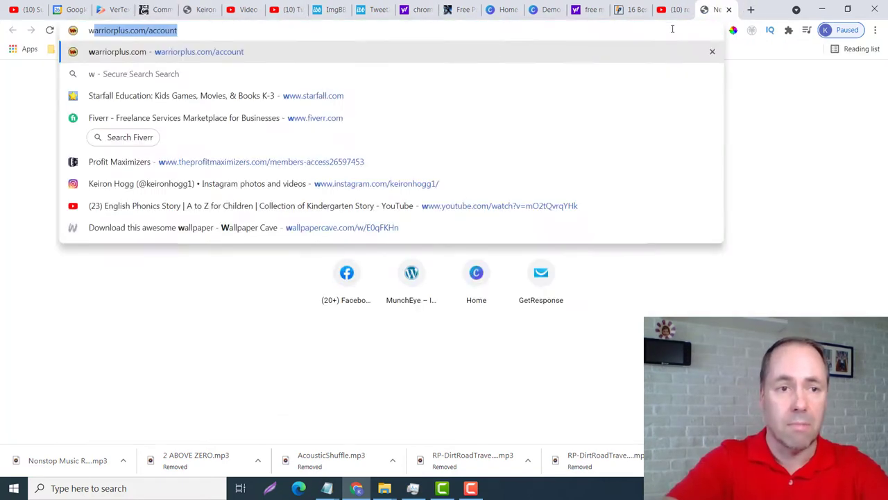
type("ww")
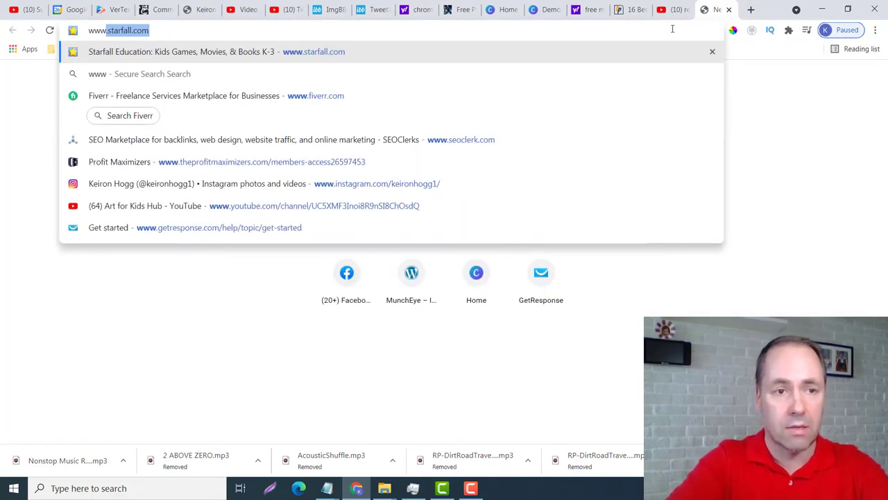
type(".ke")
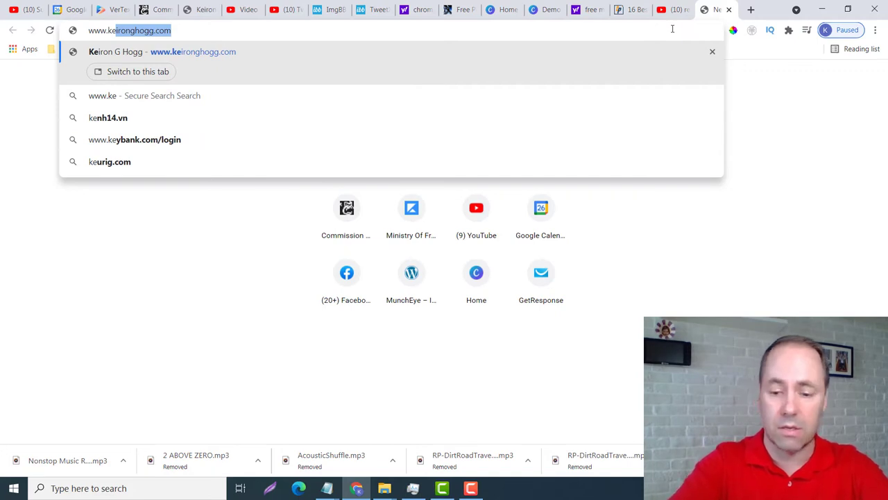
key("Return")
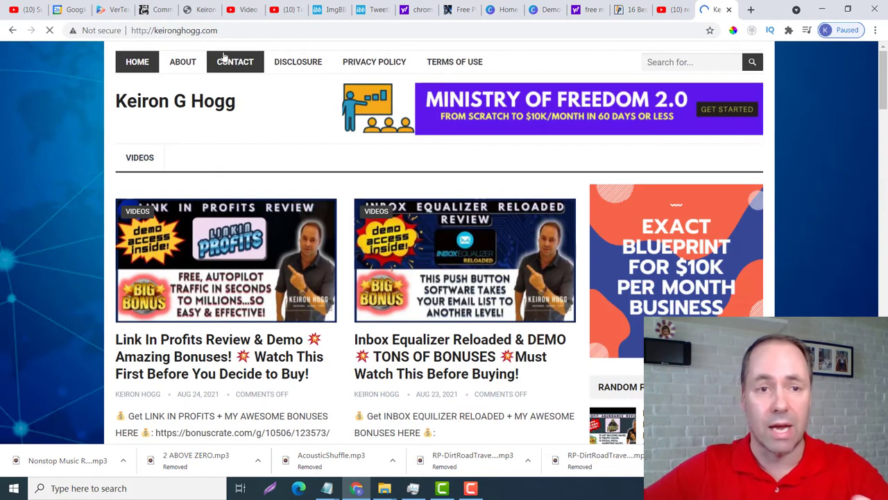
left_click(226, 30)
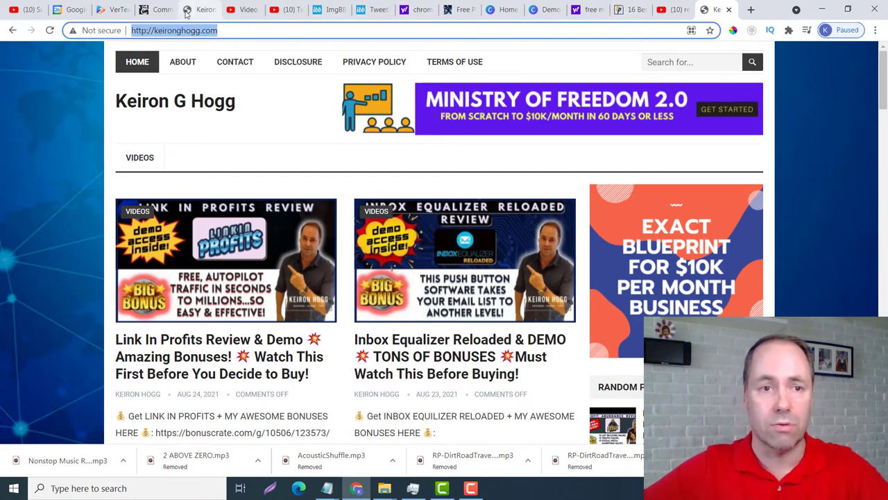
left_click(158, 10)
Set the link URL to the website address and relabel the link ACCESS HERE.
type("http://keironhogg.com/")
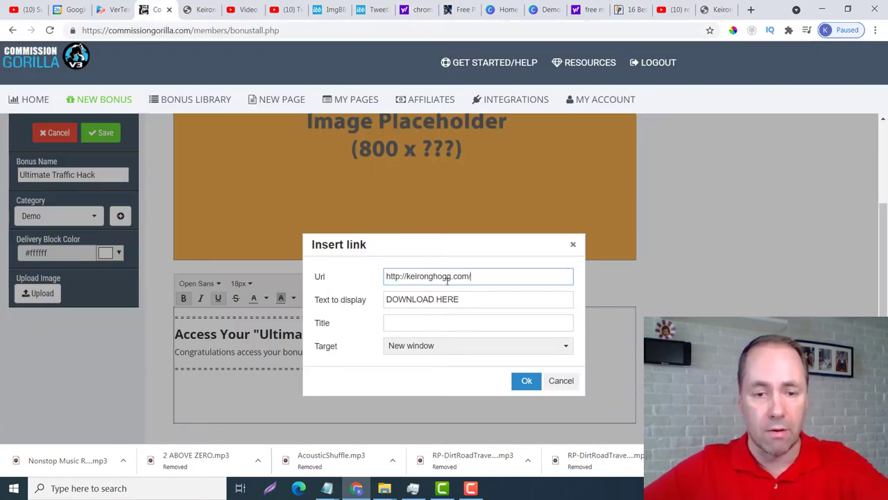
left_click(408, 299)
double_click(408, 298)
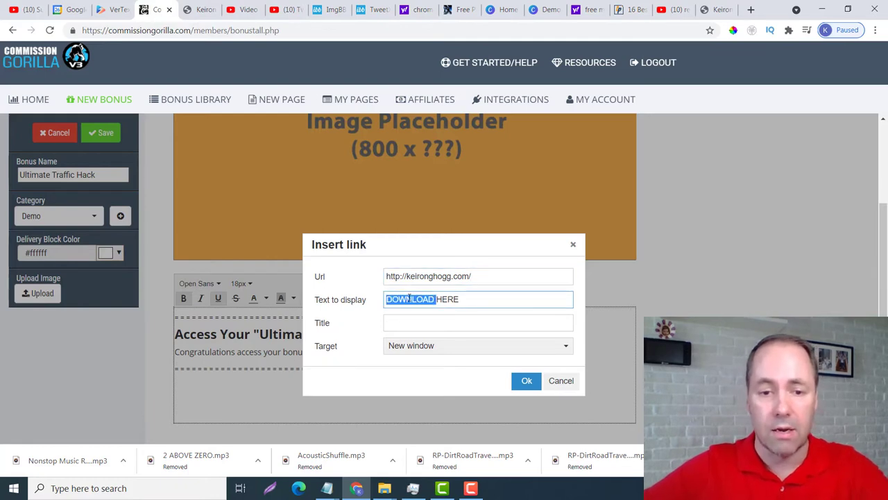
type("ACCESS")
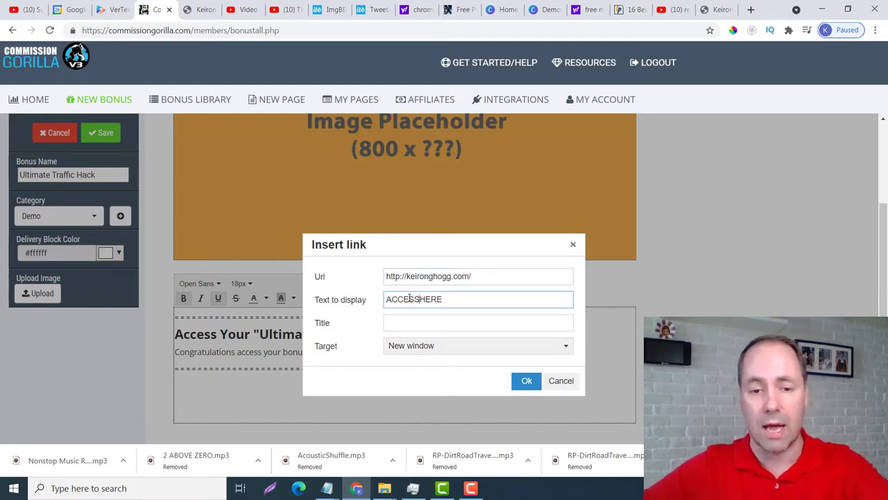
left_click(527, 381)
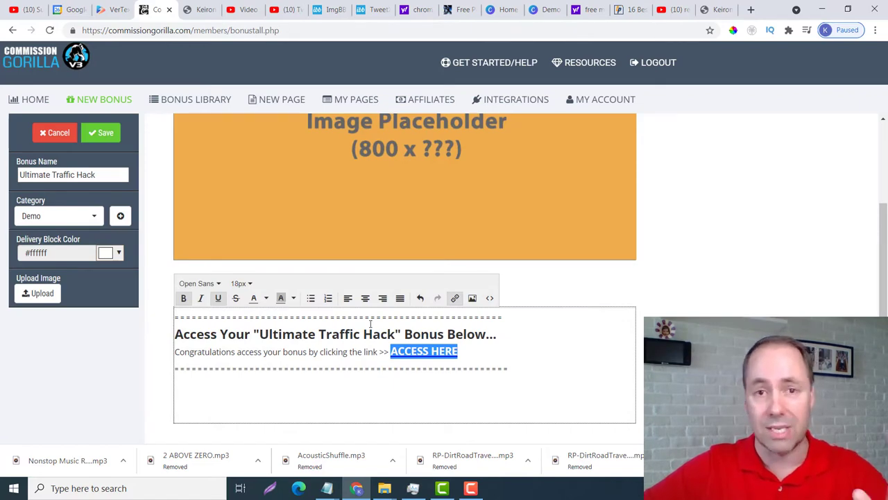
Start an image upload and browse the Affiliate, Tutorial Videos and August folders.
left_click(39, 294)
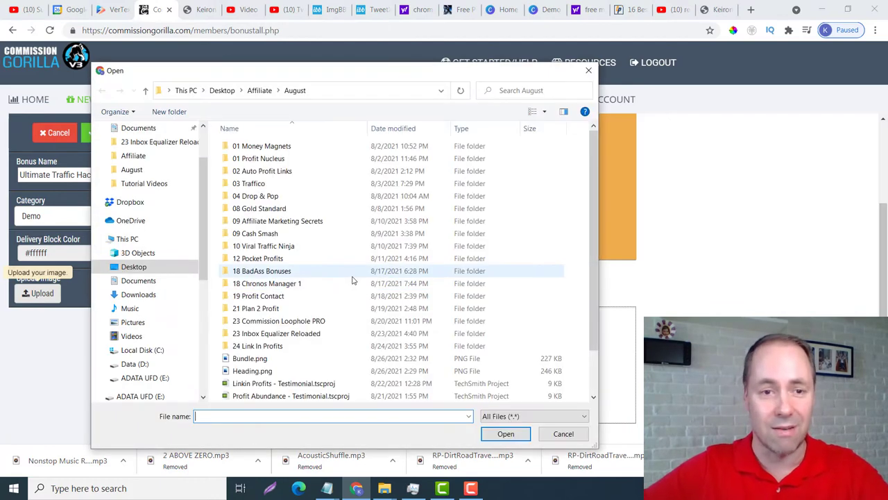
left_click(261, 90)
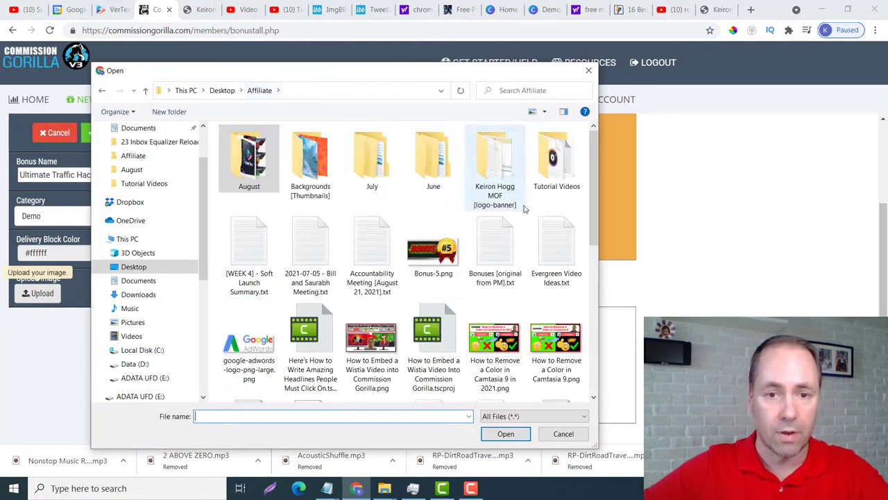
double_click(554, 158)
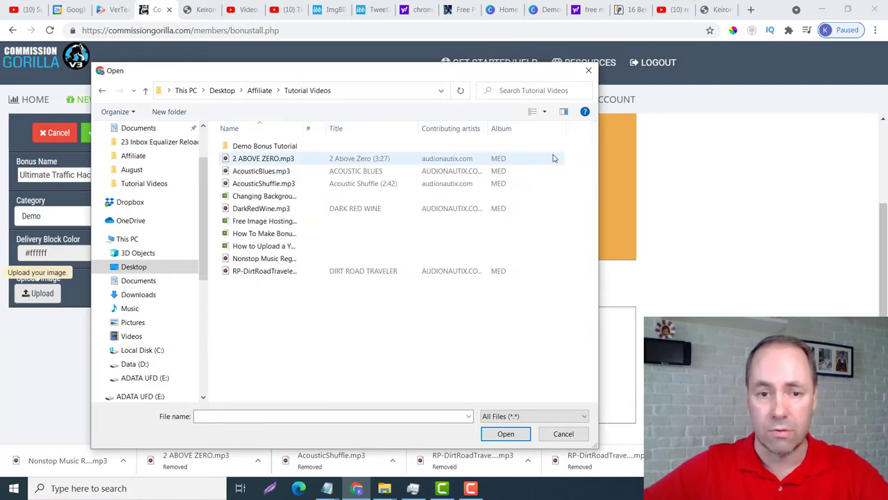
left_click(258, 91)
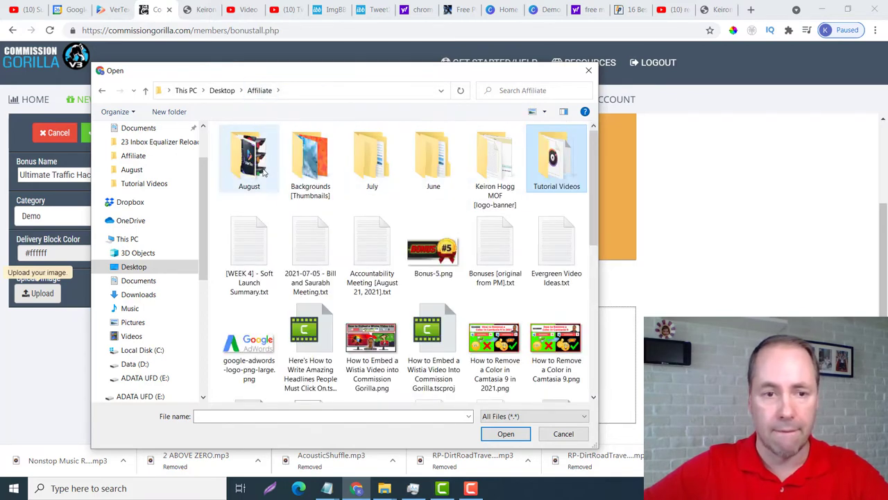
double_click(248, 156)
scroll(302, 262, "down", 2)
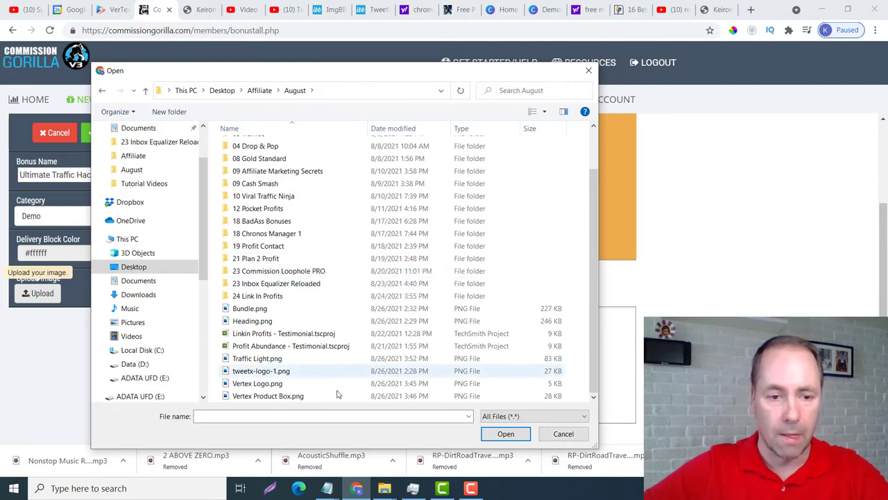
left_click(470, 487)
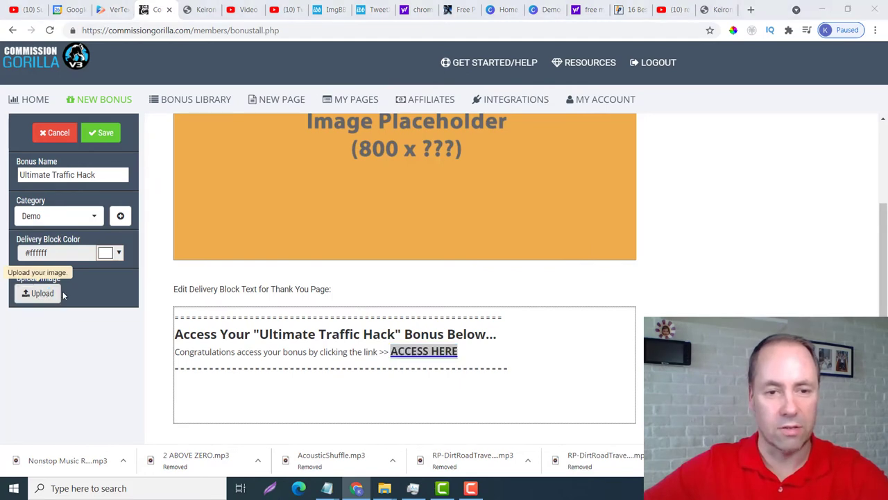
Open Affiliate > Tutorial Videos > Demo Bonus Tutorial, switch to extra large icons, and upload 1.jpg.
left_click(40, 294)
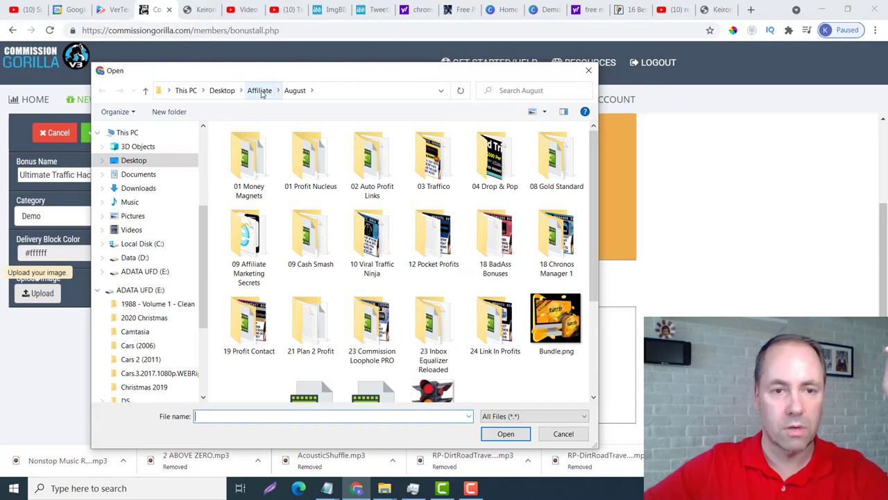
left_click(261, 91)
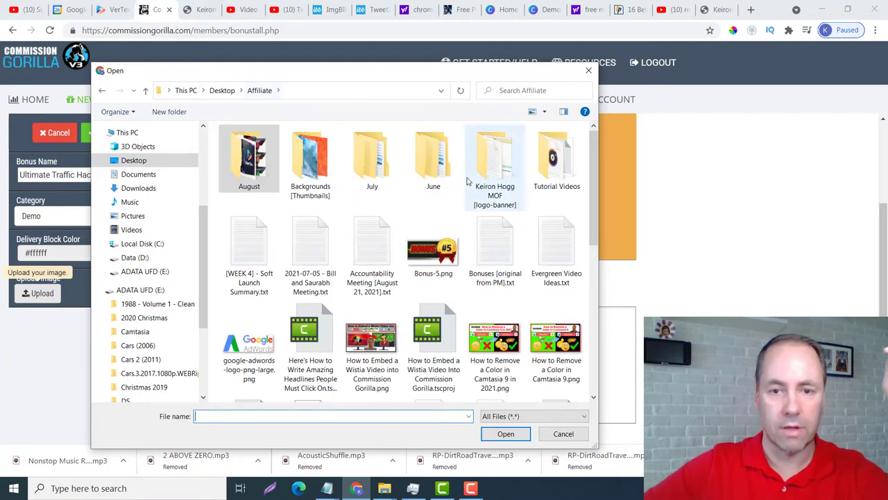
double_click(549, 154)
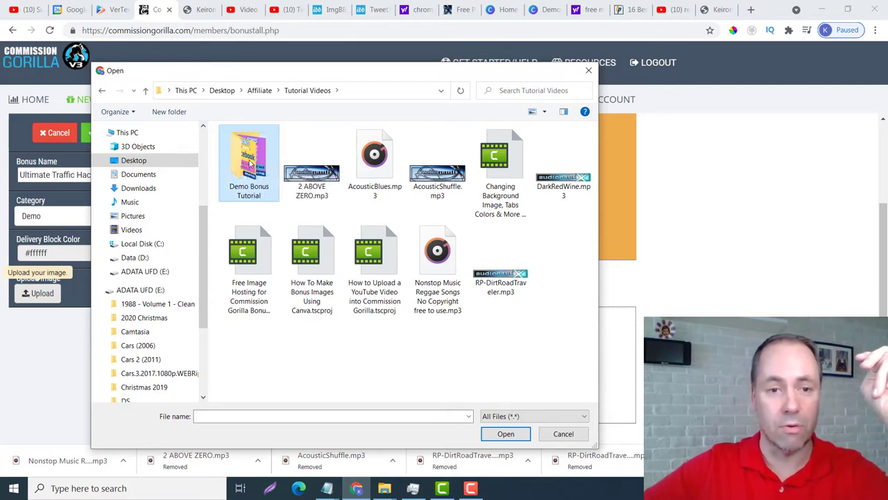
double_click(251, 165)
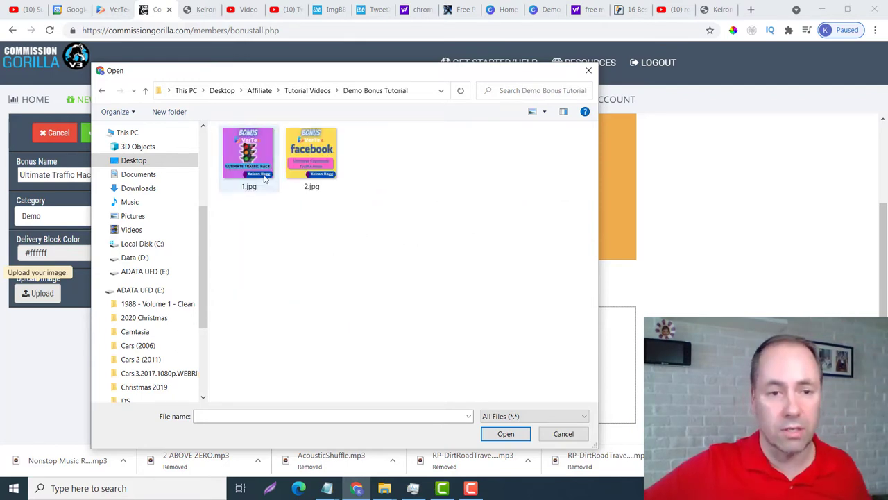
right_click(303, 247)
mouse_move(271, 253)
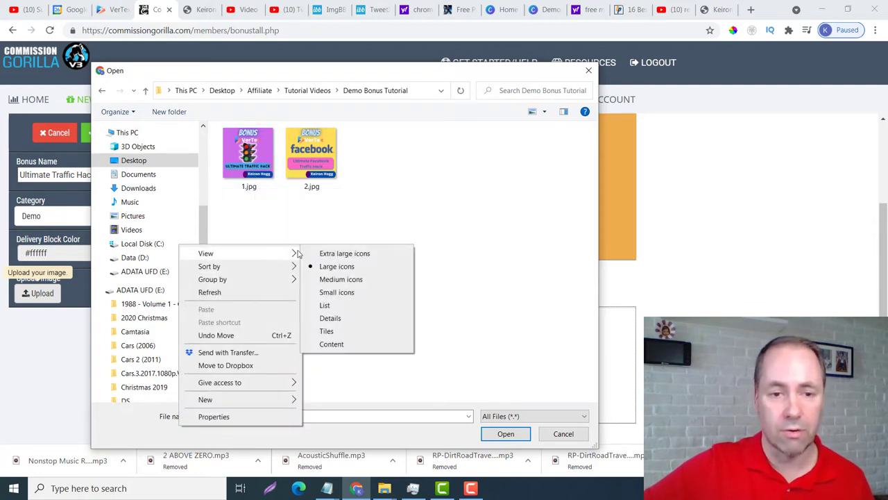
left_click(345, 252)
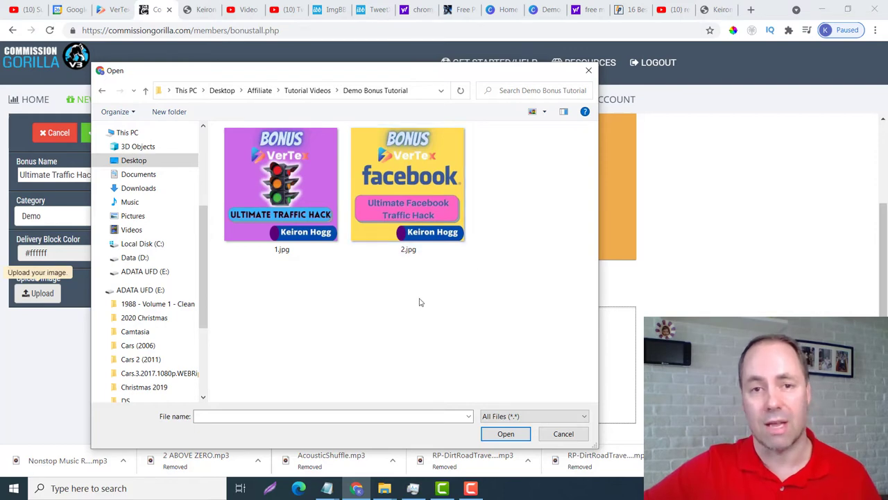
double_click(301, 195)
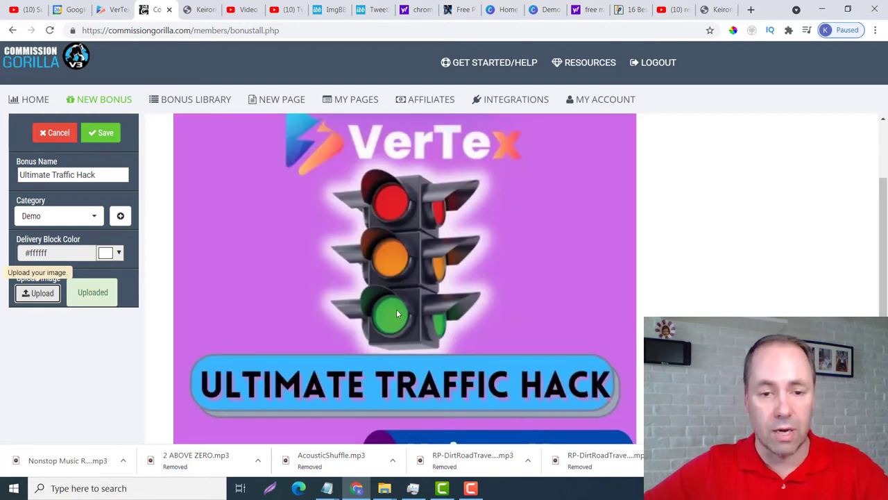
Review the uploaded image and delivery text, then save the Ultimate Traffic Hack bonus.
scroll(481, 290, "up", 3)
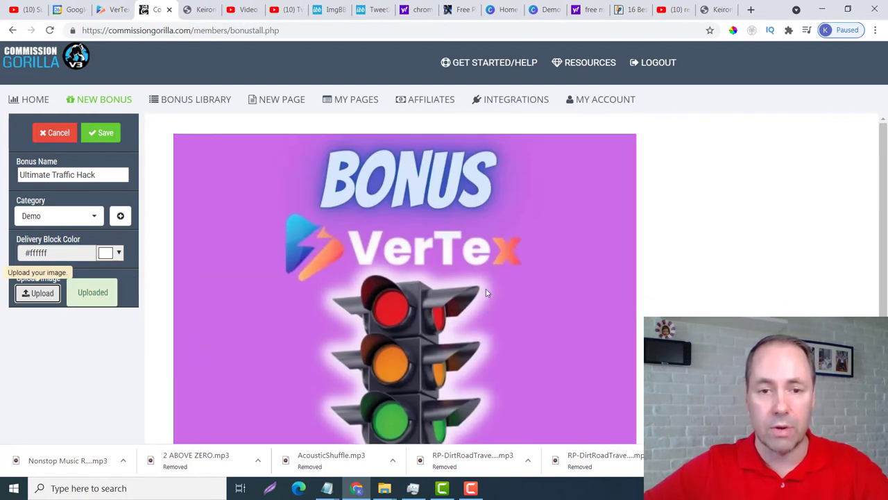
scroll(399, 184, "down", 2)
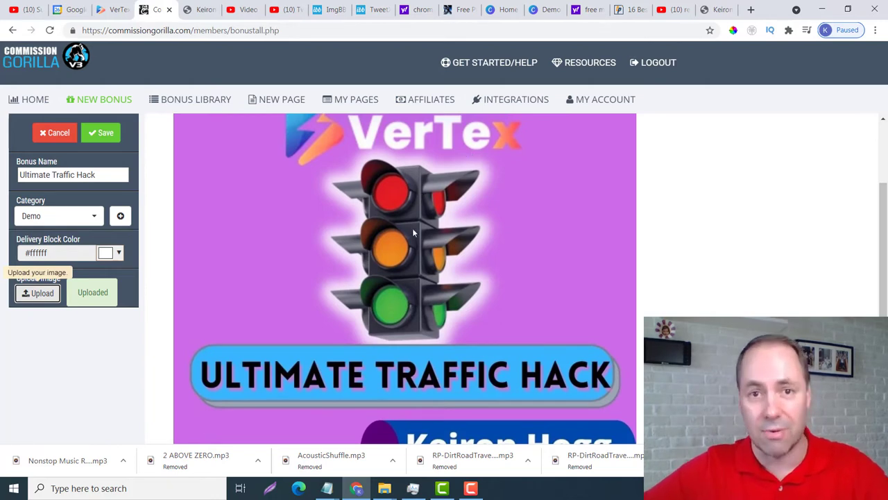
scroll(414, 240, "down", 2)
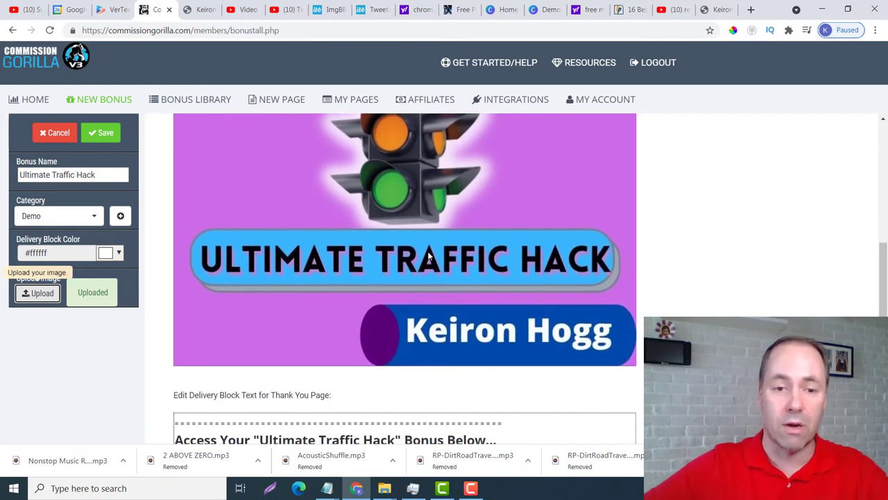
scroll(515, 297, "down", 1)
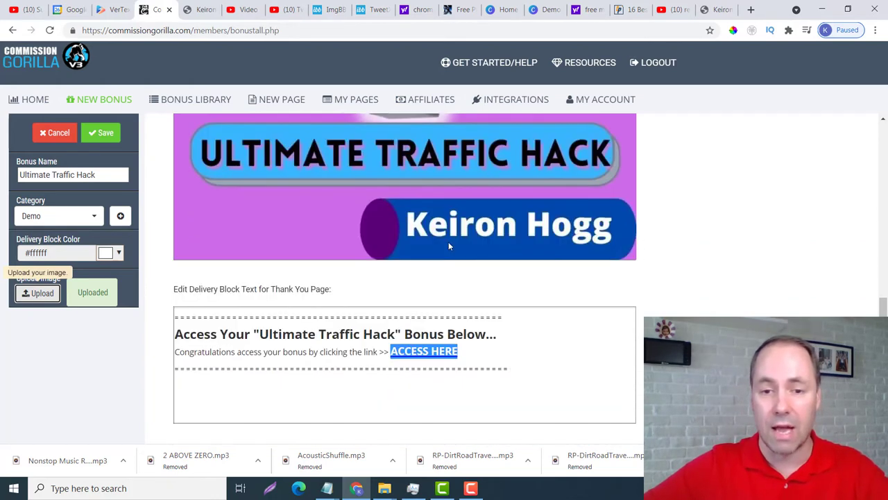
left_click(101, 132)
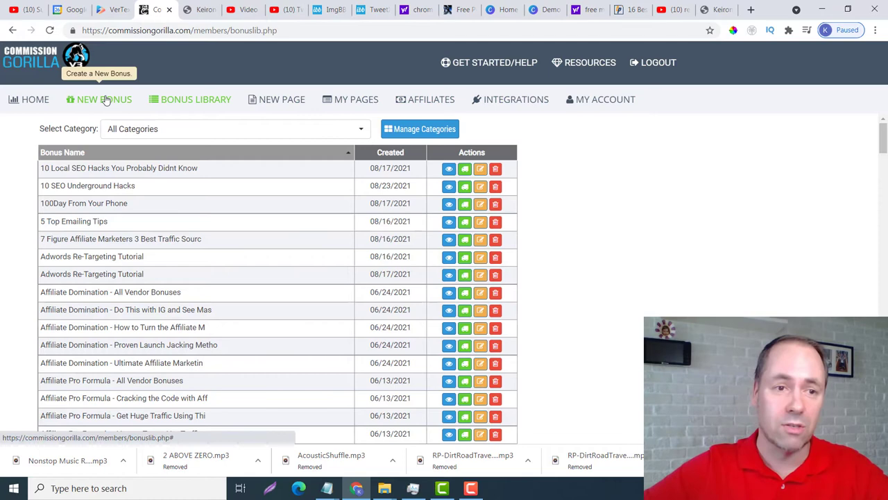
Create another Image/Graphic-layout bonus named 'Ultimate Facebook Traffic Hack' and select the name.
left_click(105, 100)
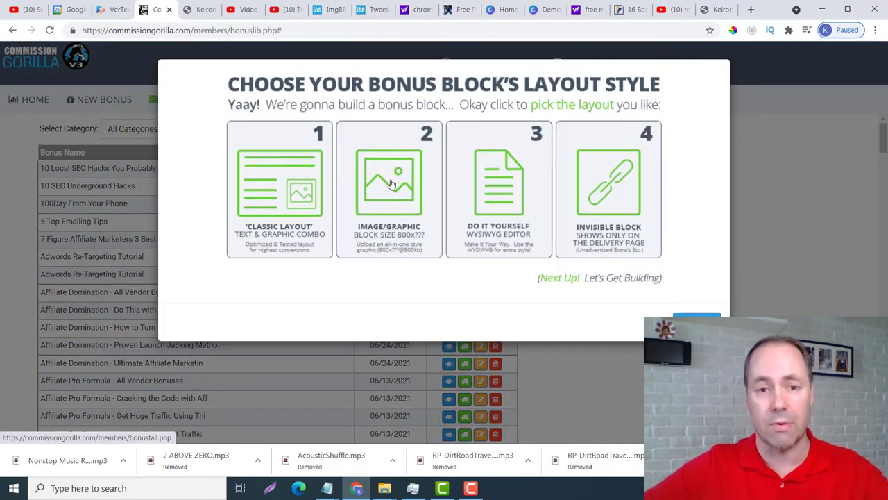
left_click(391, 186)
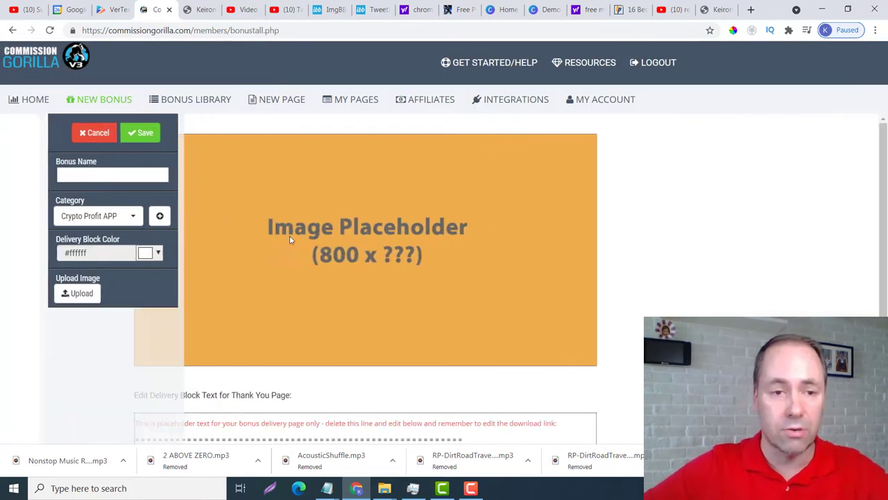
left_click(385, 488)
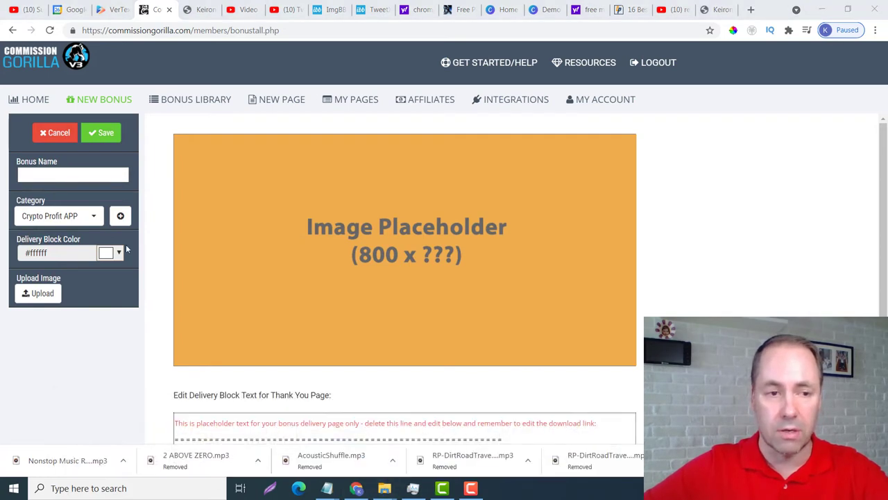
left_click(97, 176)
type("Ul")
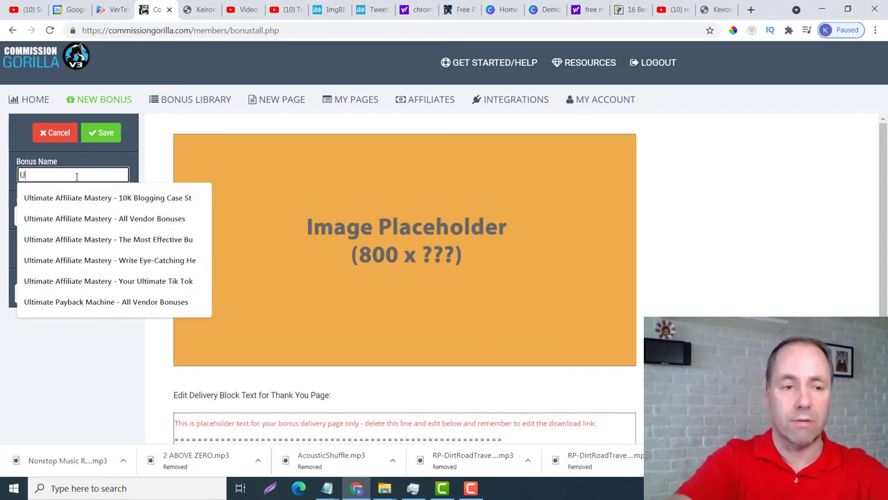
type("timate")
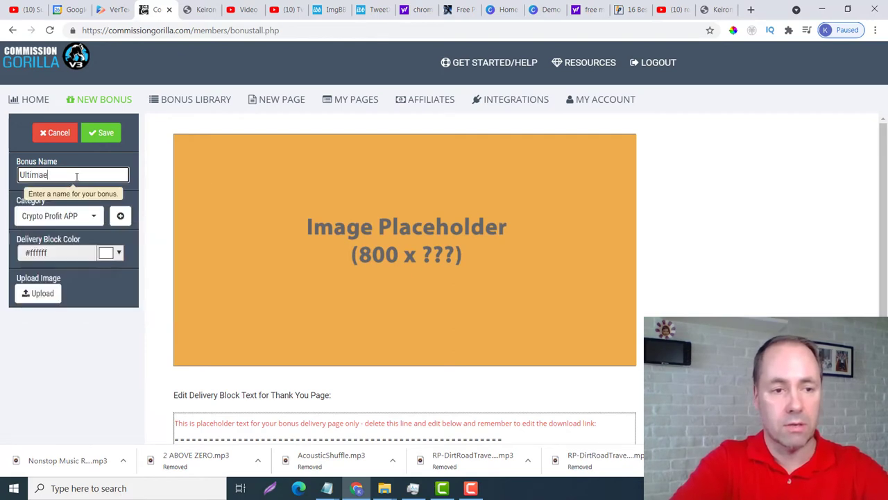
type(" Fac")
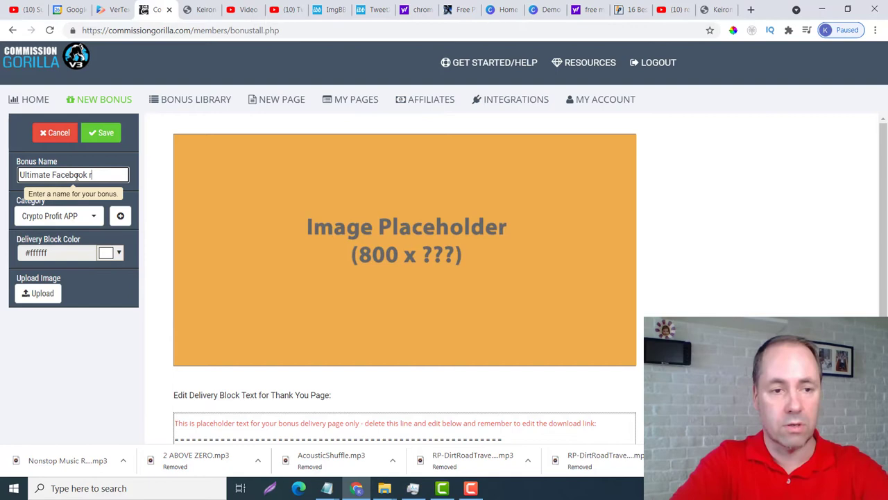
type("ebook Traffic H")
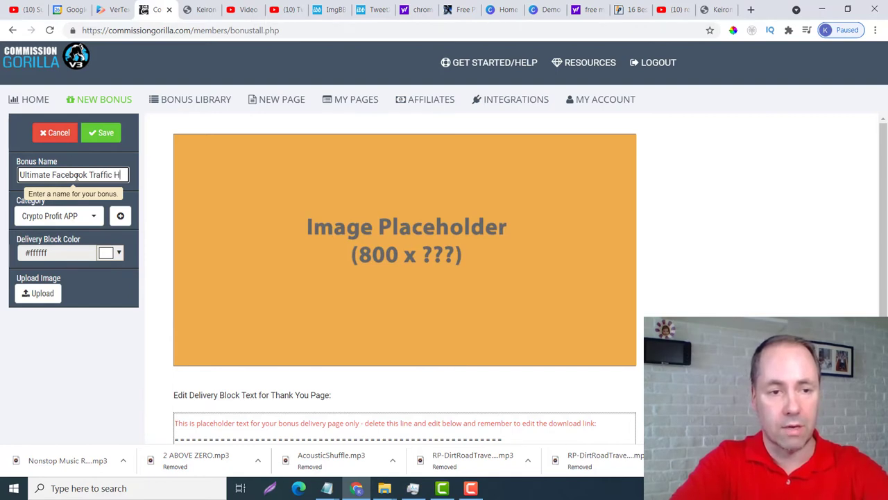
type("ack")
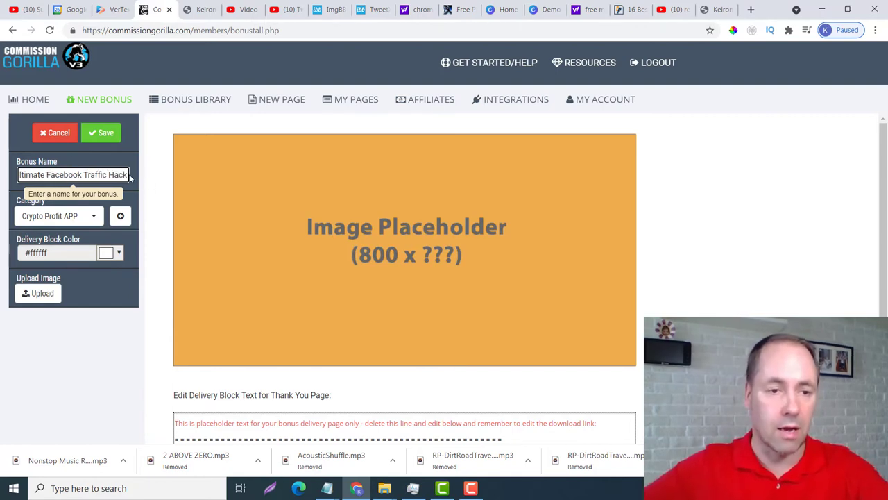
key("ctrl+a")
key("ctrl+c")
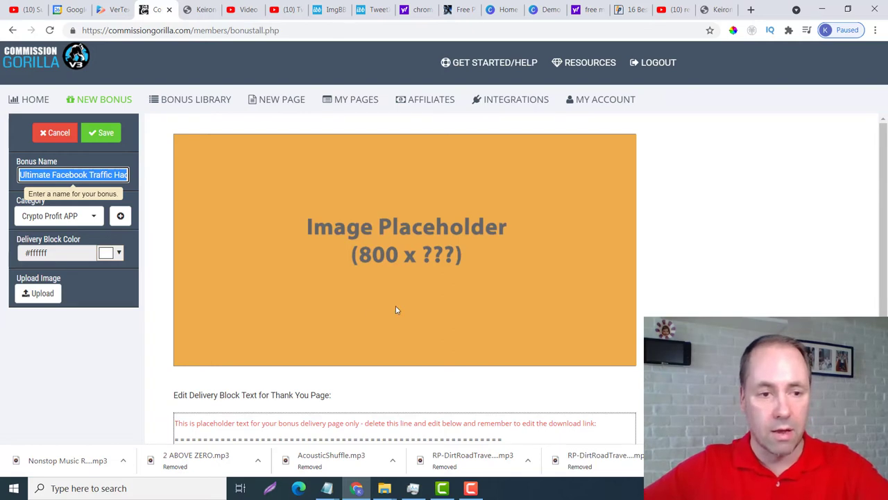
Choose Demo from the Category dropdown and verify it stays selected.
left_click(61, 215)
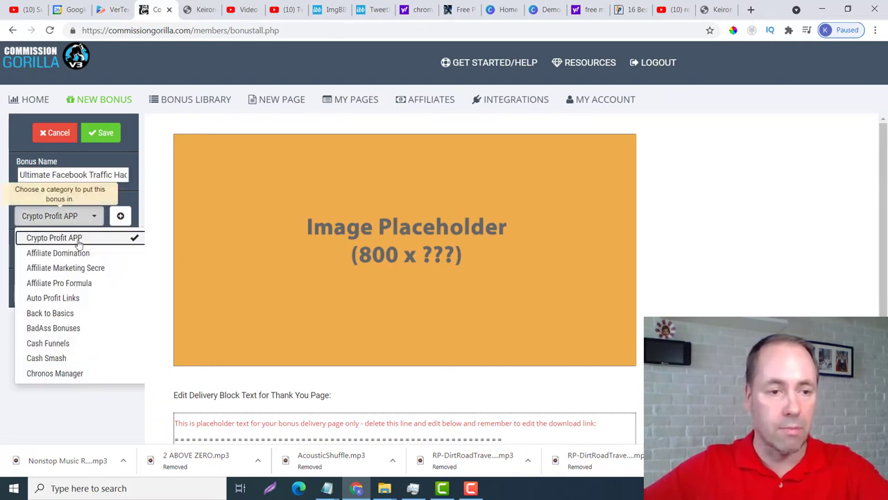
scroll(73, 267, "down", 3)
left_click(42, 302)
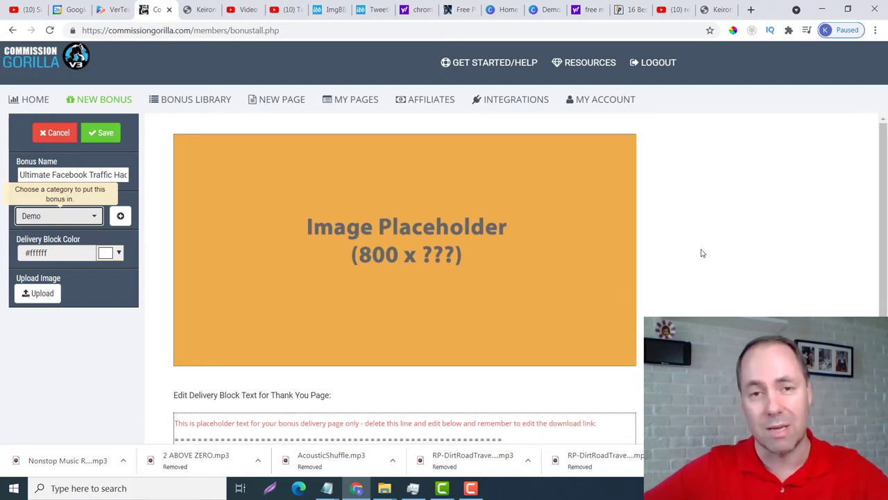
scroll(701, 253, "down", 2)
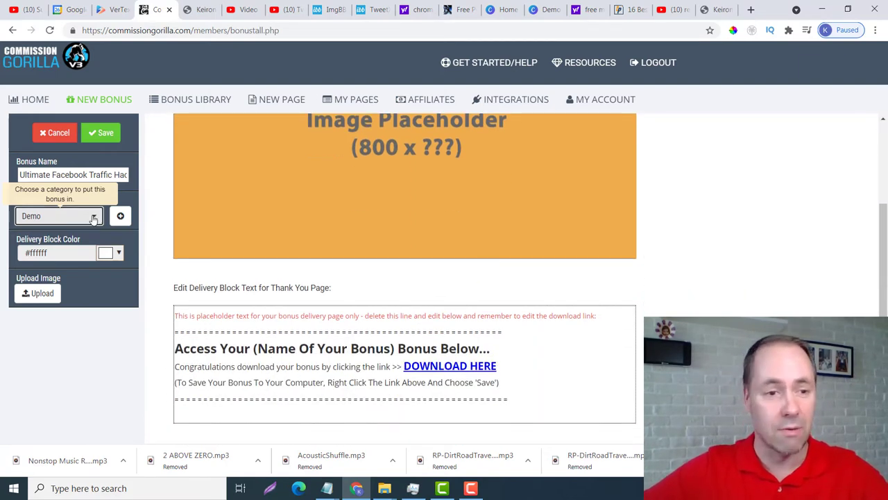
left_click(94, 218)
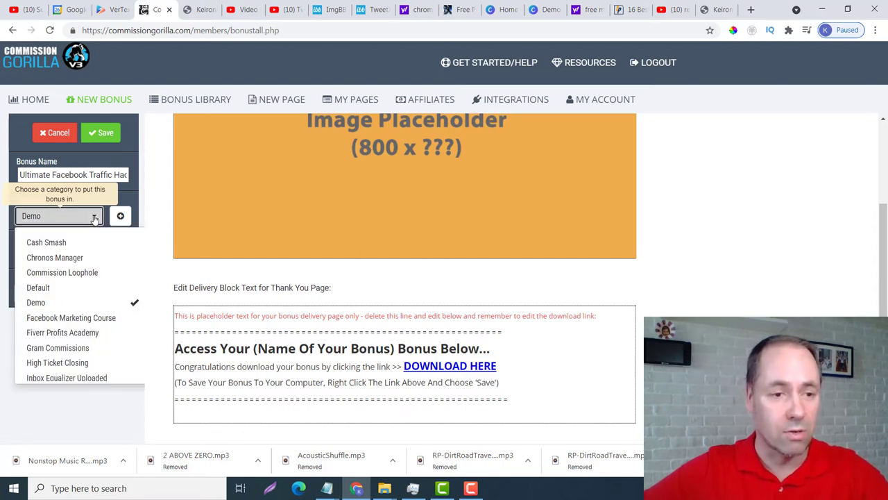
left_click(95, 218)
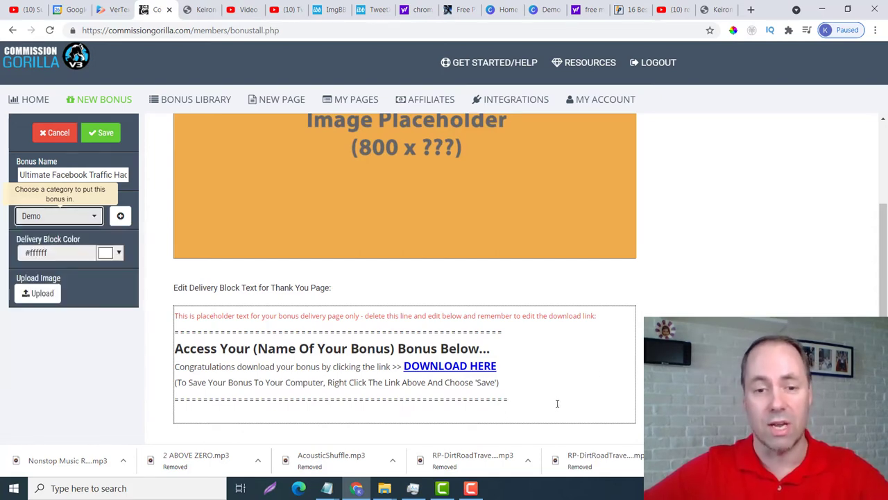
Delete the red placeholder line and the 'To Save' instruction line from the delivery text.
left_click_drag(614, 312, 138, 314)
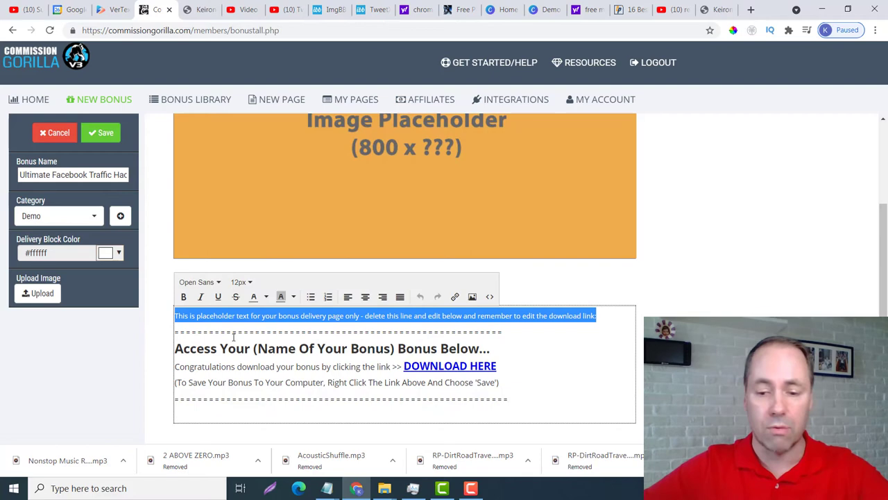
key("Delete")
key("Delete")
left_click_drag(514, 368, 171, 369)
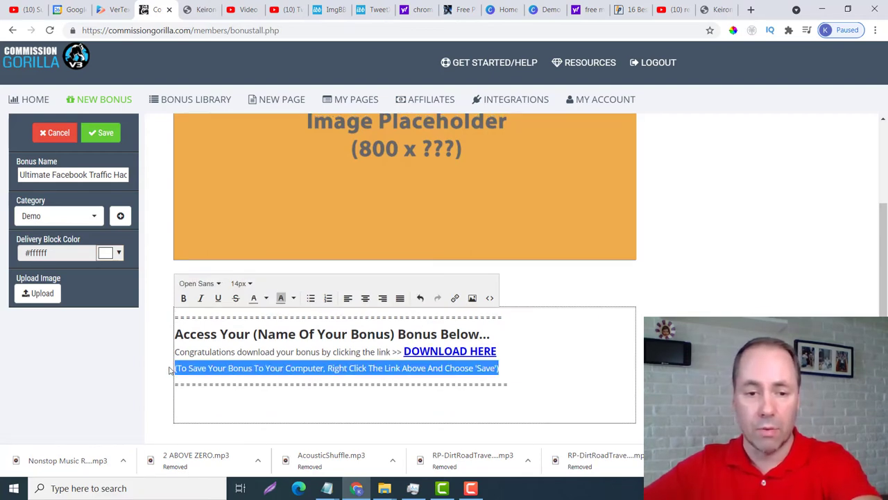
key("Delete")
key("Delete")
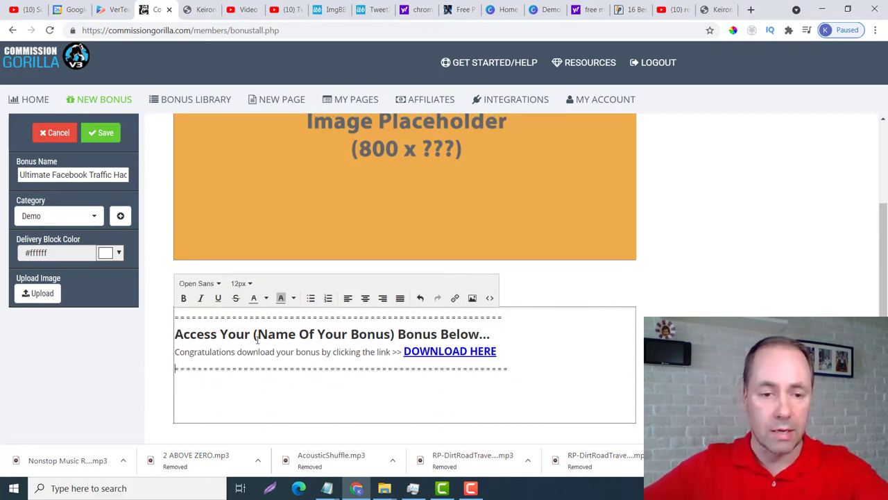
Put "Ultimate Facebook Traffic Hack" in the heading, change 'download' to 'access', and select DOWNLOAD HERE.
left_click_drag(255, 334, 393, 340)
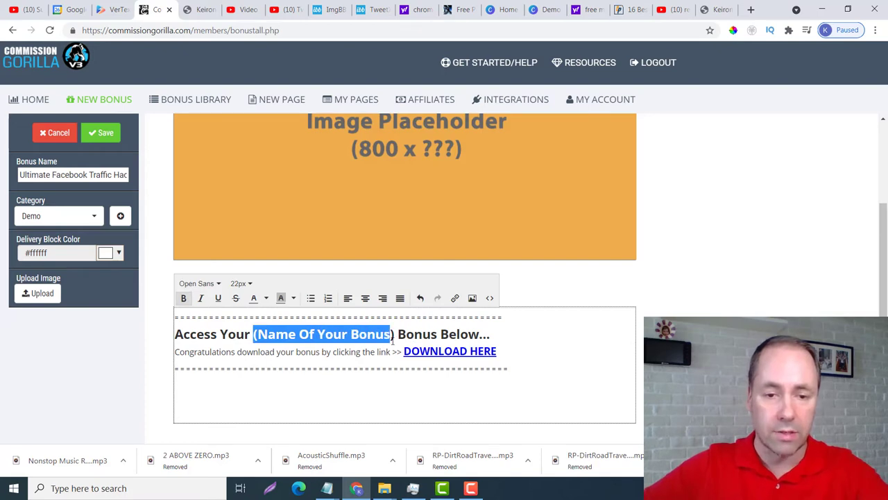
type("\"")
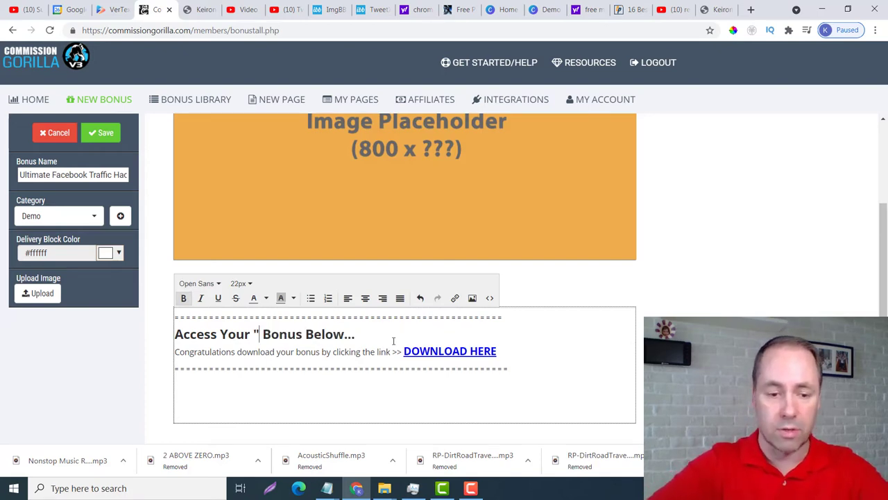
key("ctrl+v")
type("\"")
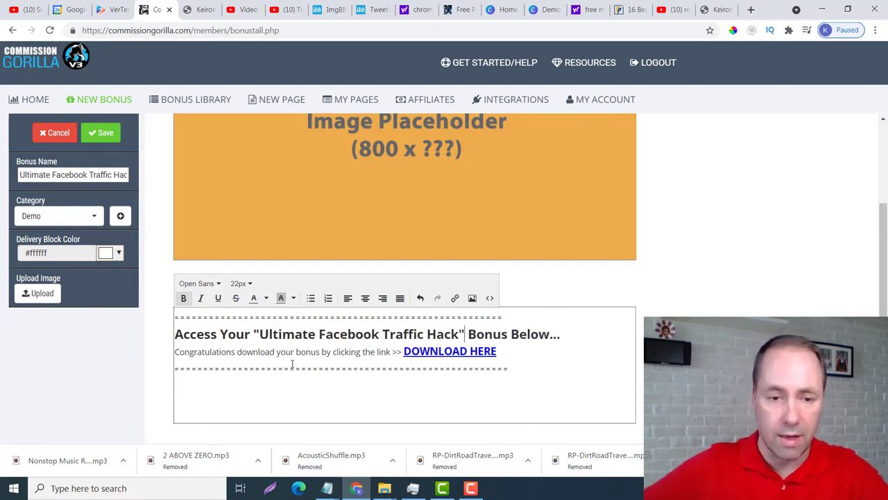
double_click(268, 351)
type("access")
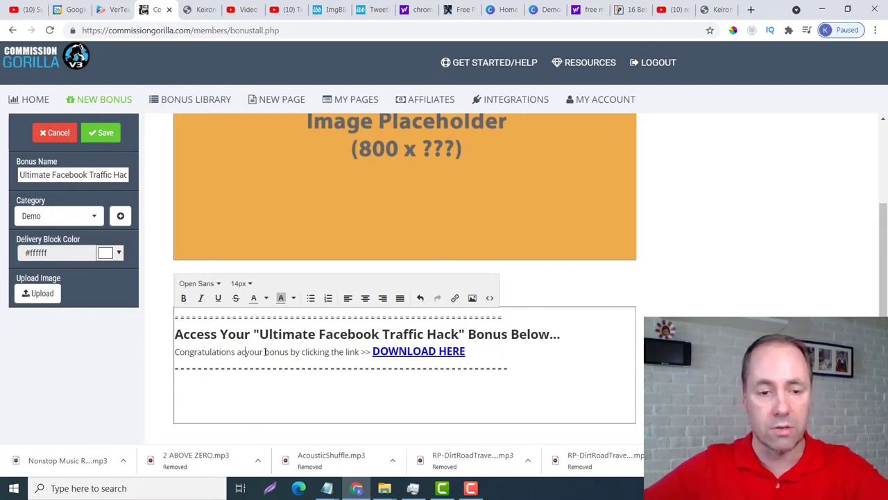
left_click_drag(502, 353, 391, 352)
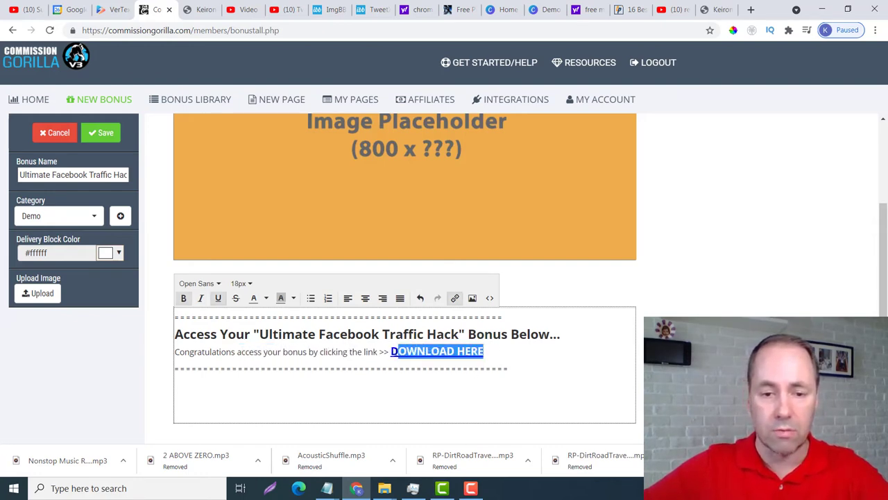
Point the DOWNLOAD HERE link to the copied website address and relabel it 'ACCESS HERE'.
left_click(456, 298)
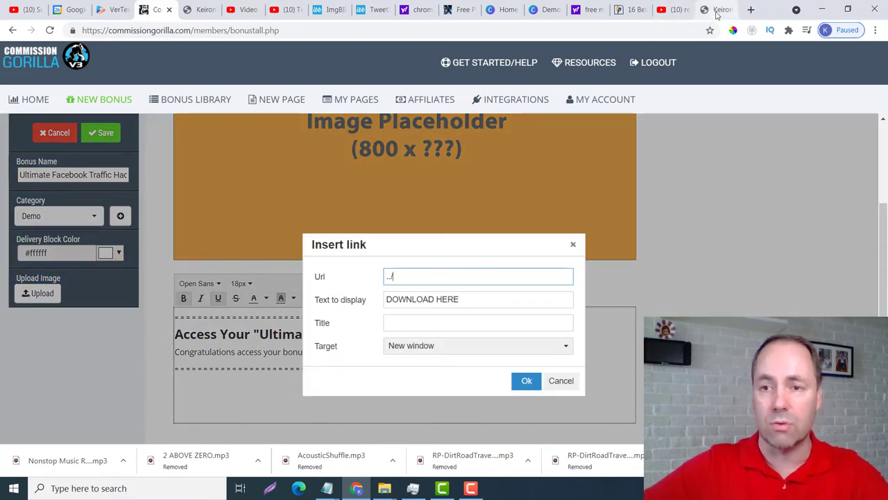
left_click(718, 9)
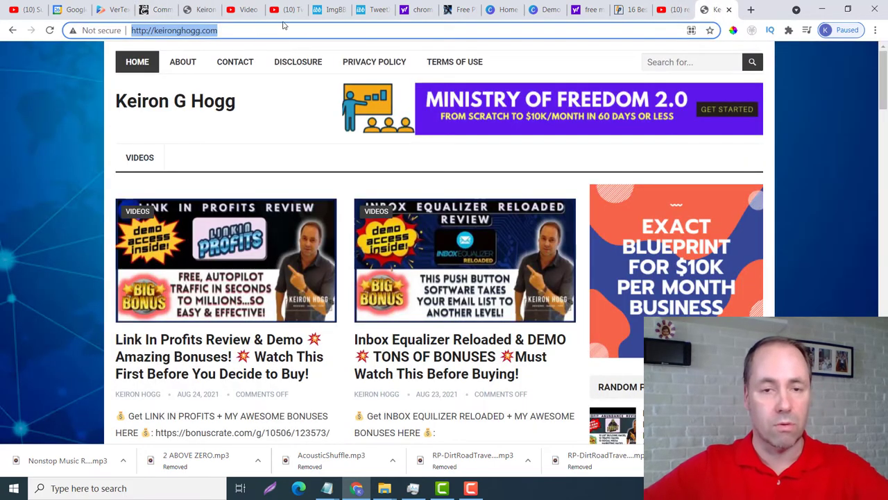
left_click(158, 10)
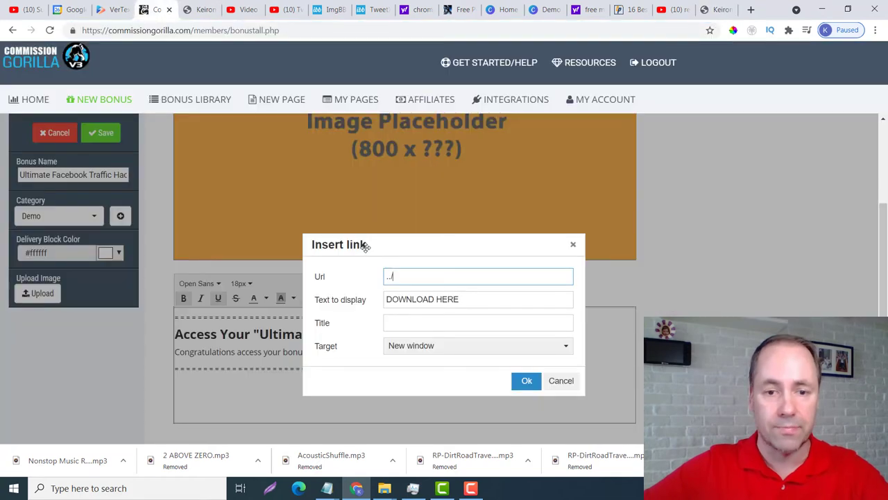
left_click_drag(407, 277, 337, 279)
type("http://keironhogg.com/")
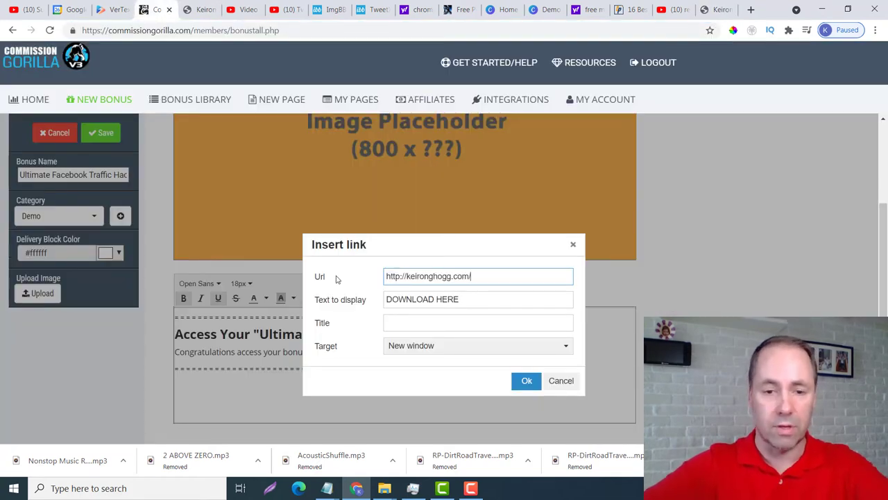
double_click(410, 299)
type("ACCESS")
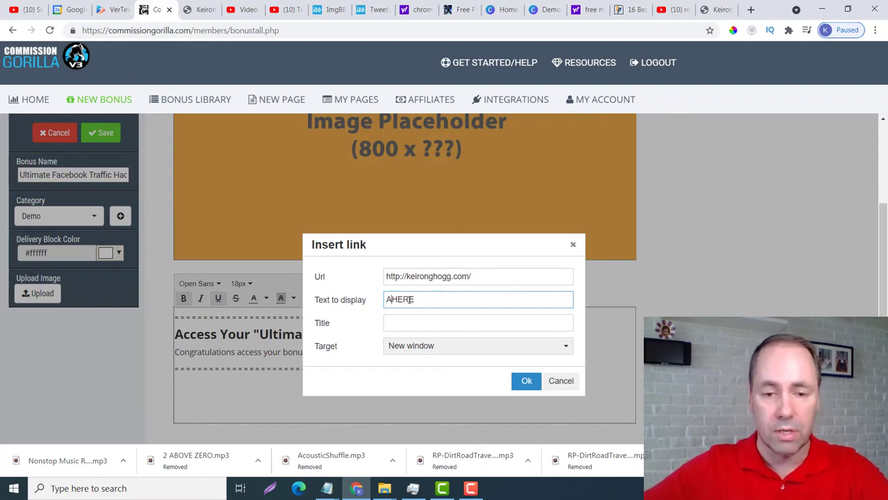
left_click(527, 380)
left_click(41, 294)
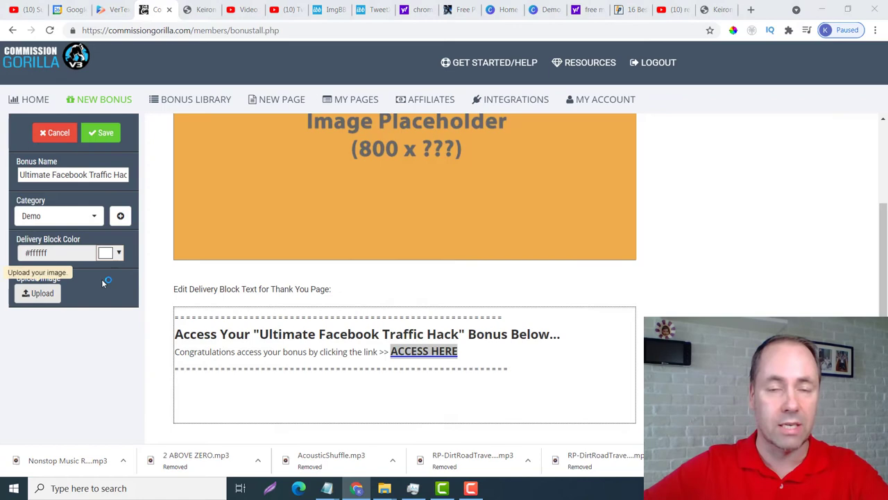
Upload 2.jpg as the Ultimate Facebook Traffic Hack bonus image and save the bonus.
left_click(416, 170)
double_click(416, 170)
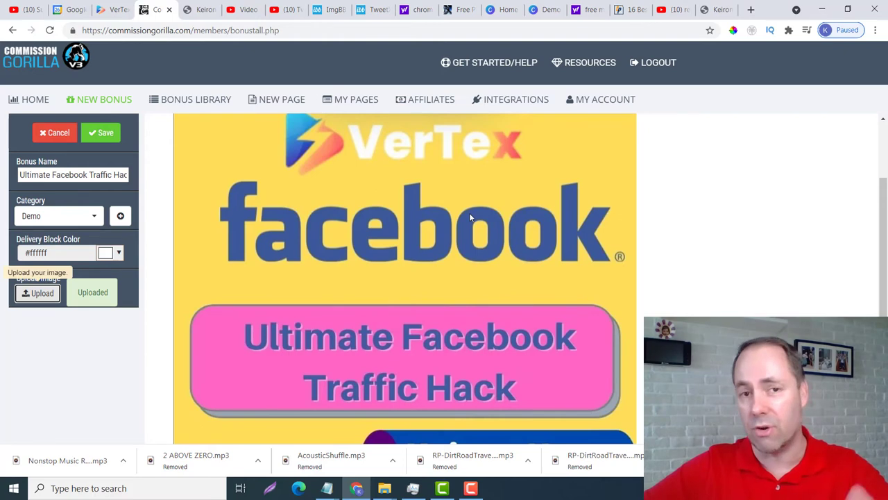
scroll(556, 212, "down", 3)
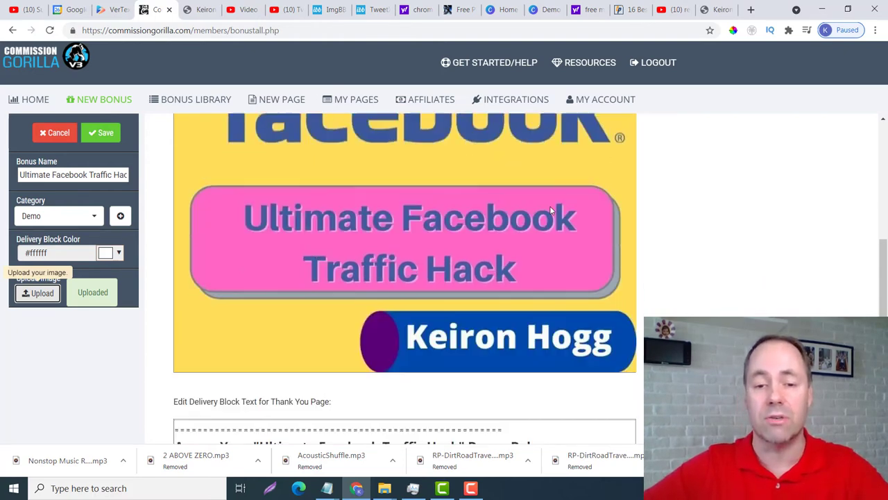
scroll(351, 299, "up", 3)
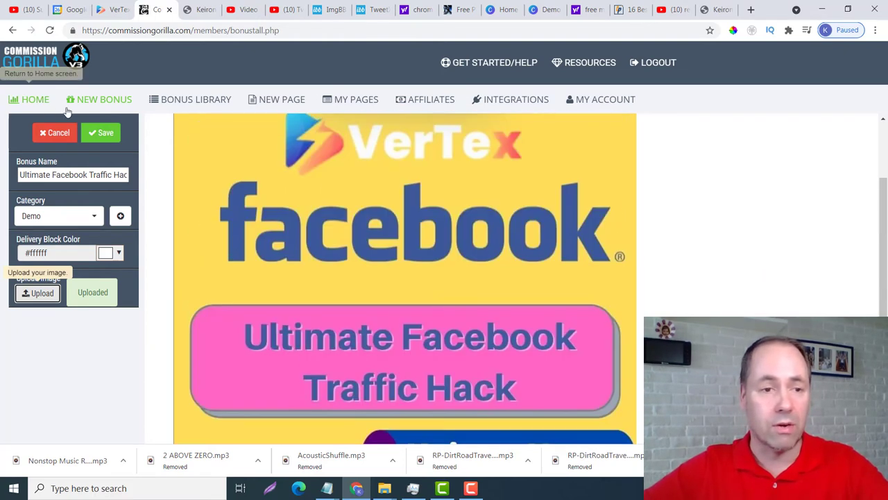
left_click(104, 133)
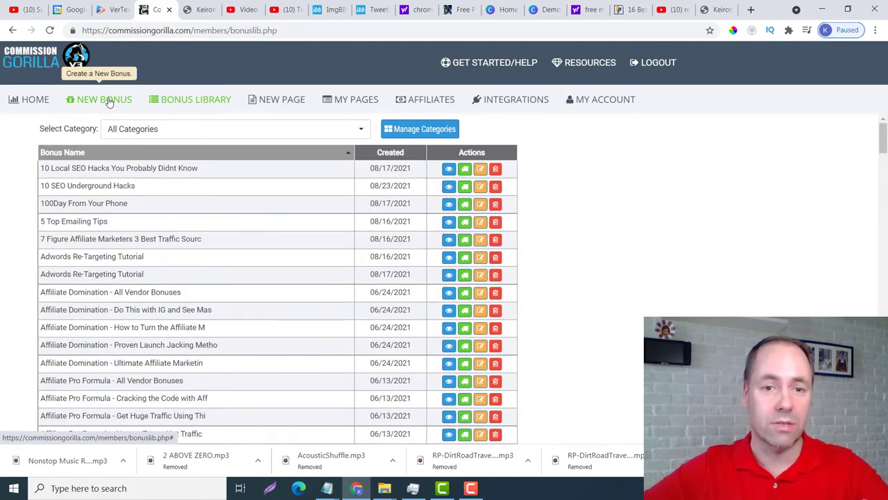
left_click(359, 106)
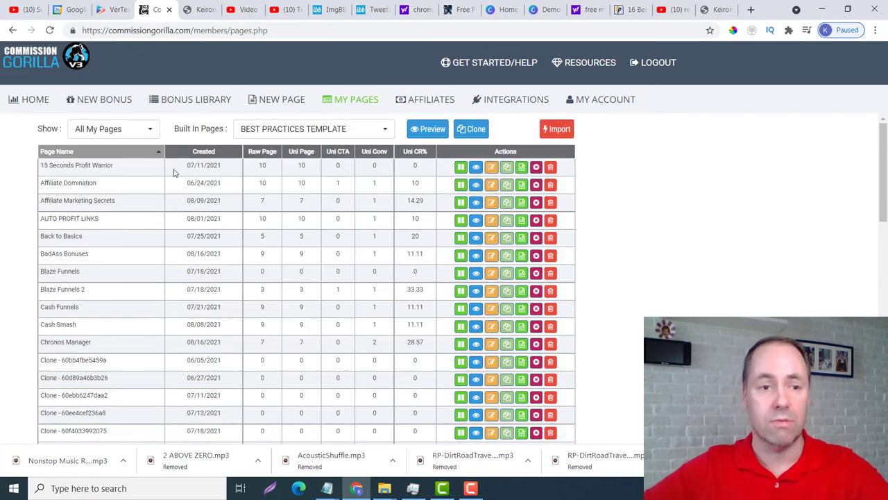
scroll(71, 229, "down", 2)
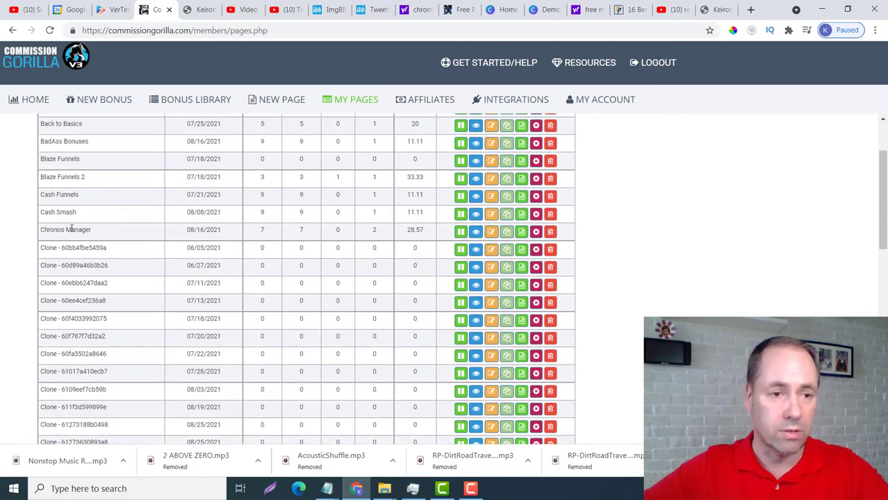
scroll(71, 229, "up", 2)
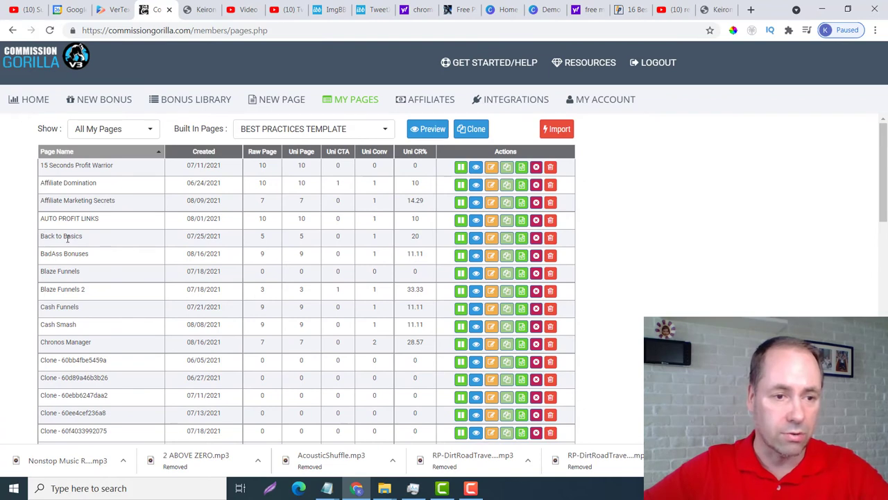
scroll(68, 238, "down", 1)
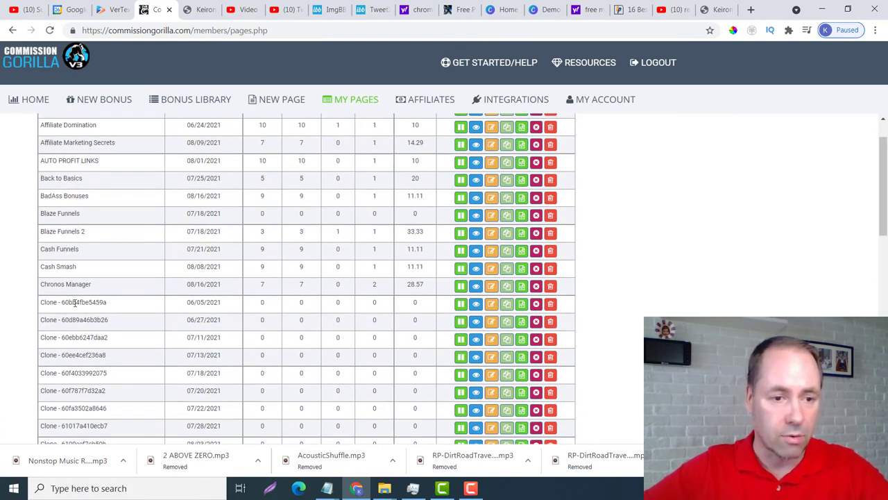
scroll(77, 302, "down", 7)
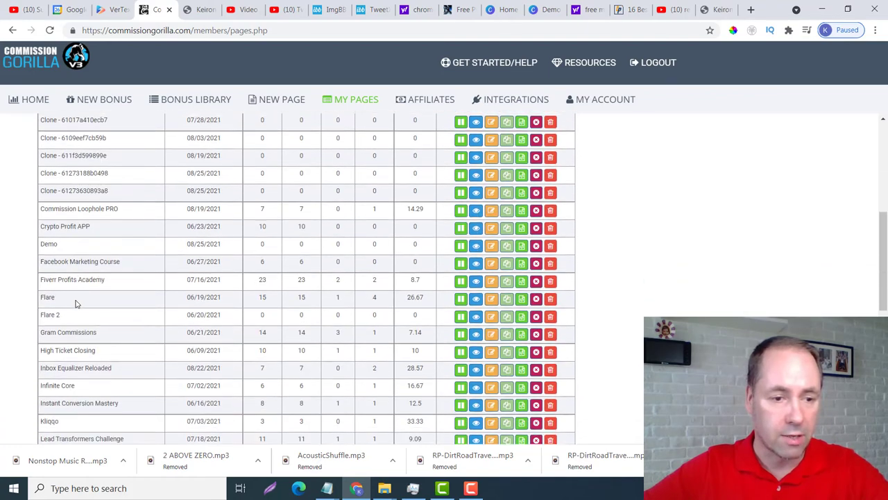
scroll(78, 302, "down", 7)
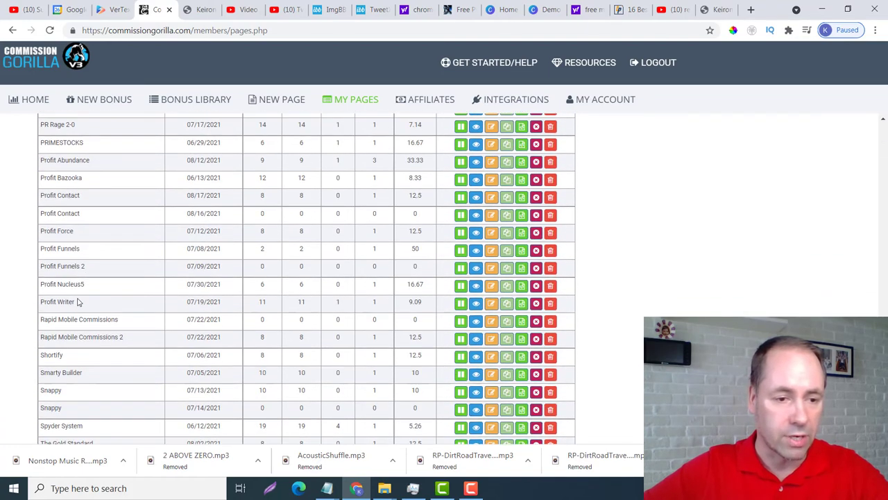
scroll(78, 302, "down", 3)
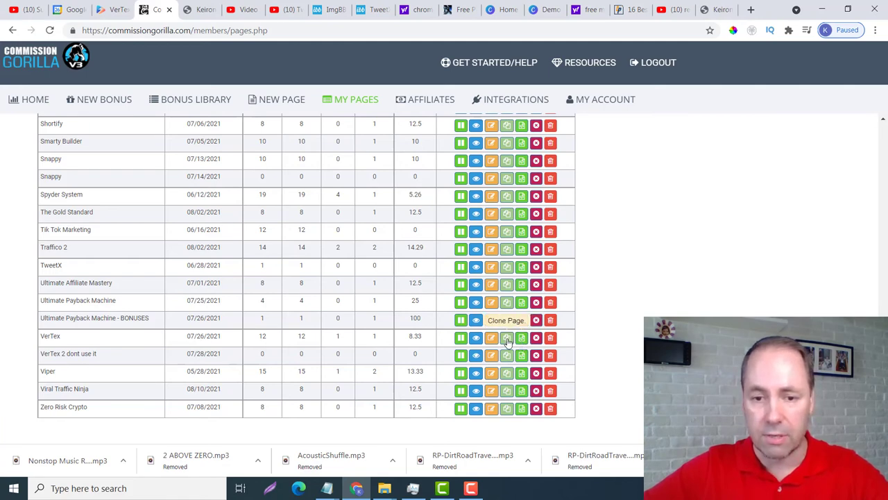
Clone the VerTex bonus page and rename the copy's Bonus Page Name to 'Vertex Demo'.
left_click(507, 339)
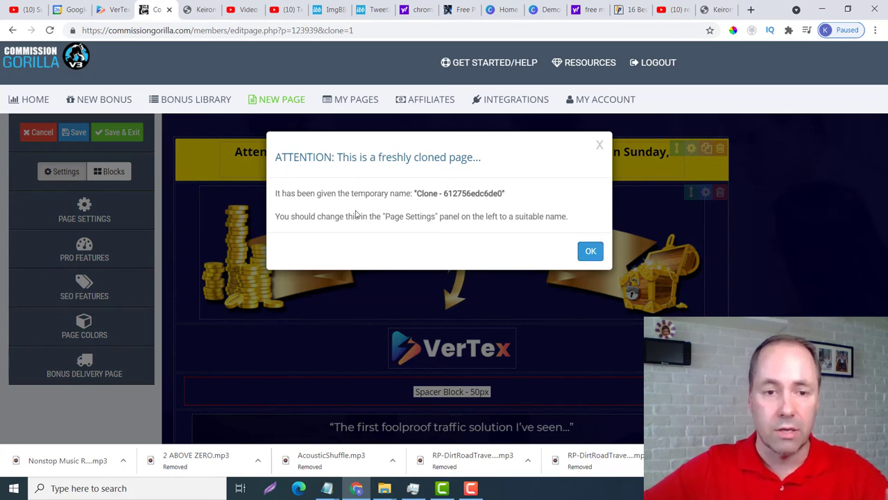
left_click(591, 252)
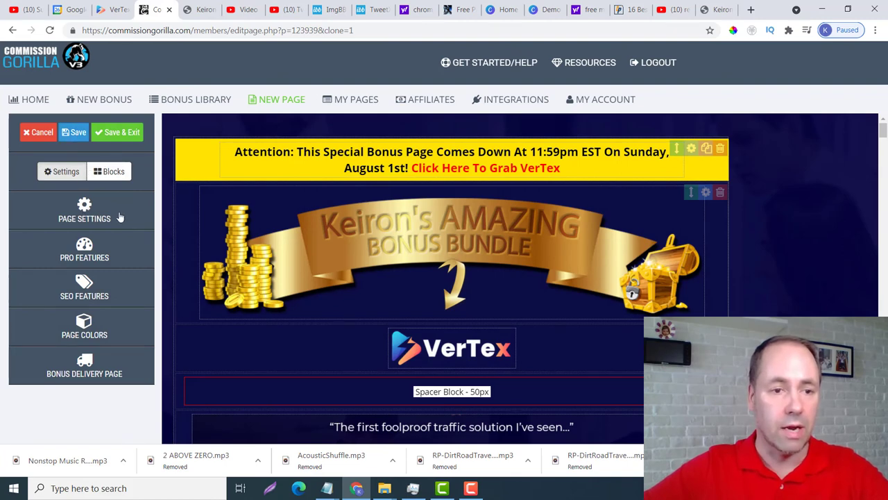
left_click(78, 208)
left_click_drag(113, 252, 2, 240)
type("Ve")
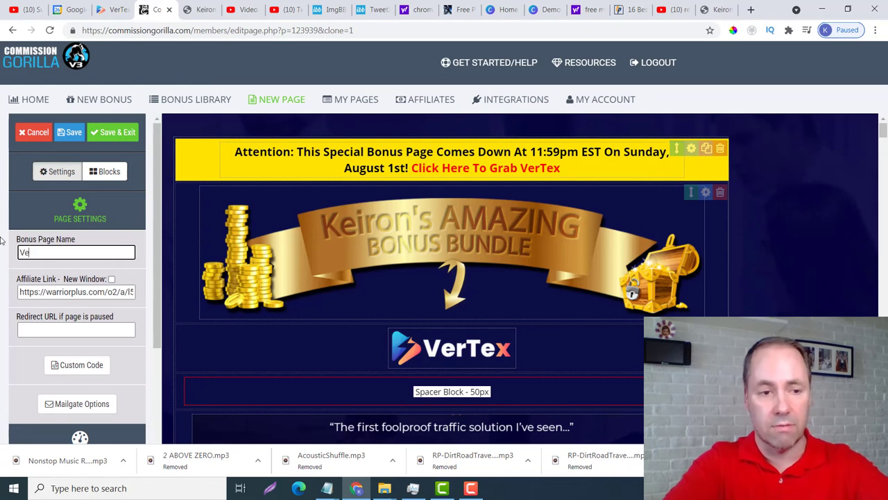
type("rtex")
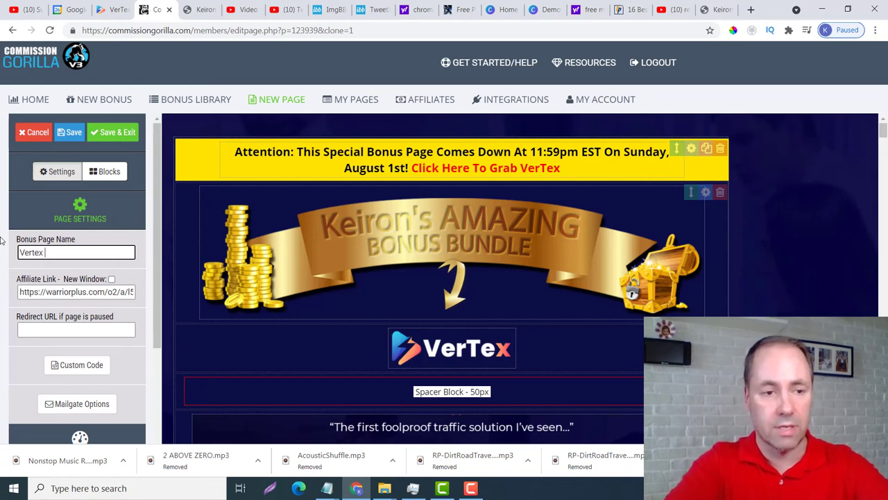
type(" Demo")
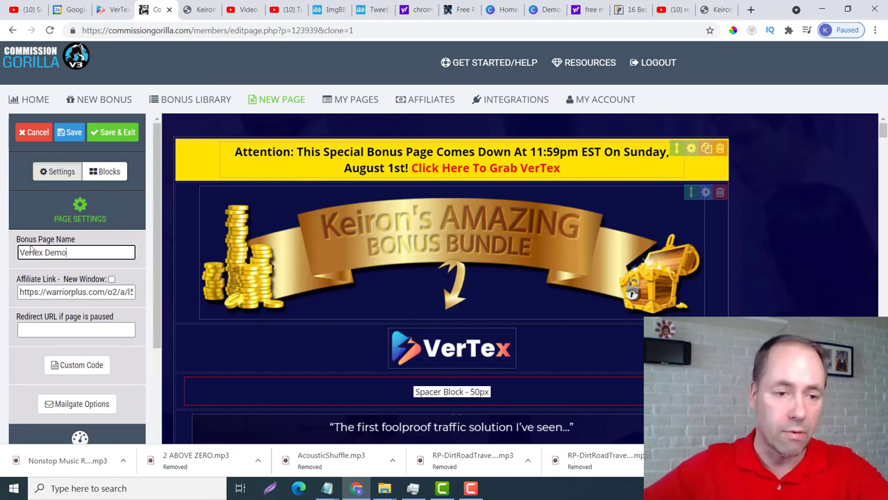
key("ctrl+a")
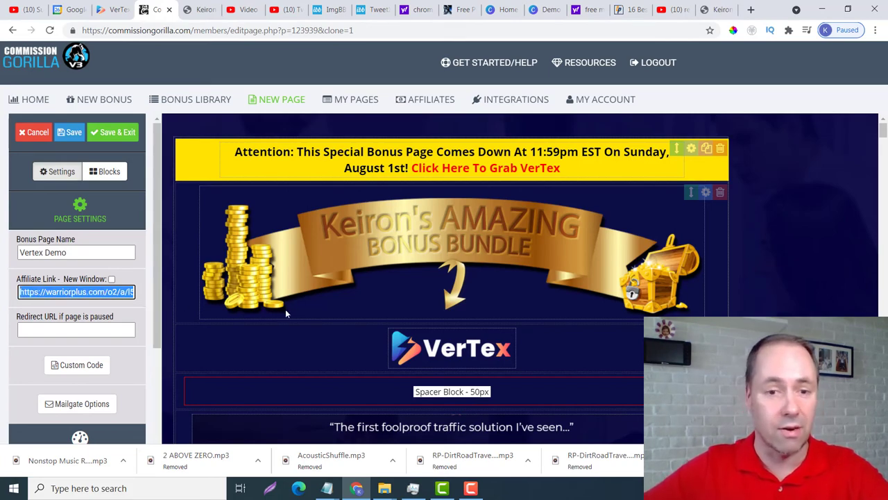
Replace the TikTok tutorial block's bonus with Ultimate Traffic Hack from the Demo category.
scroll(120, 296, "down", 1)
scroll(324, 276, "down", 12)
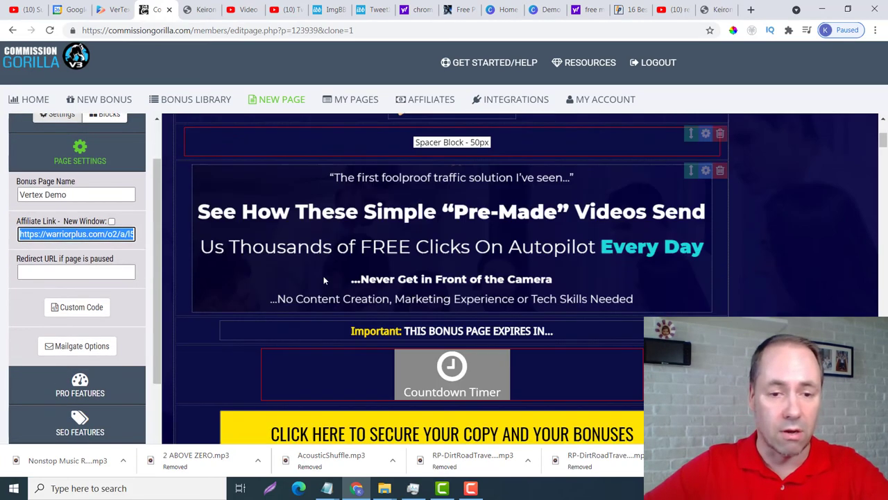
scroll(363, 278, "down", 8)
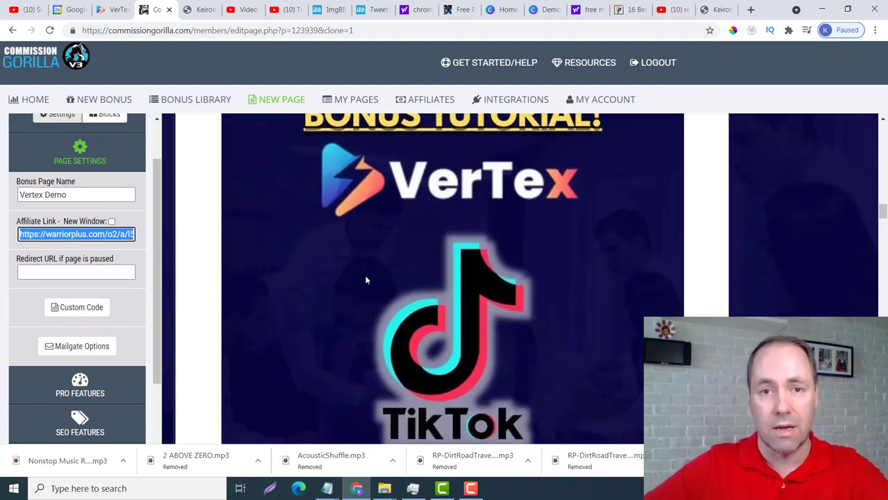
scroll(366, 279, "down", 1)
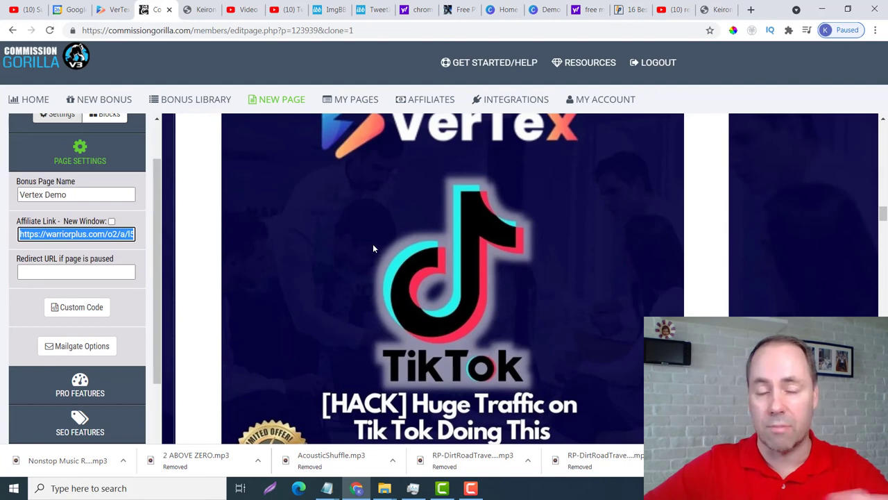
scroll(381, 236, "up", 1)
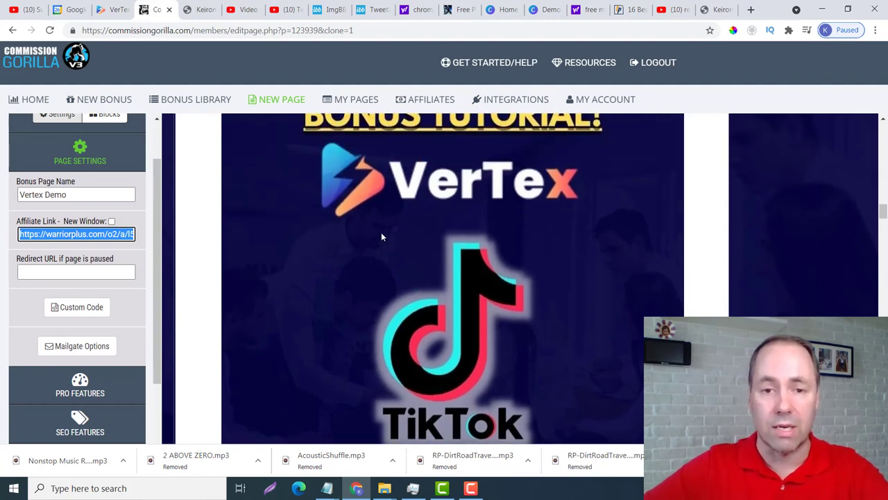
left_click(333, 238)
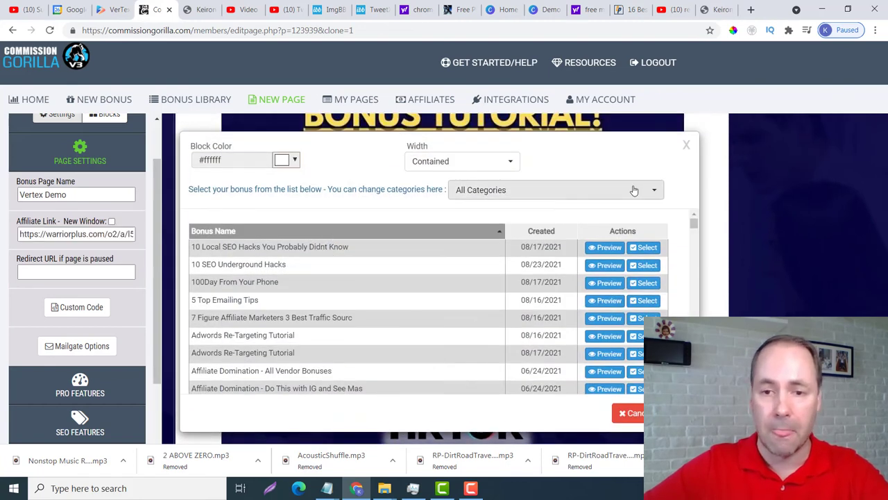
left_click(649, 191)
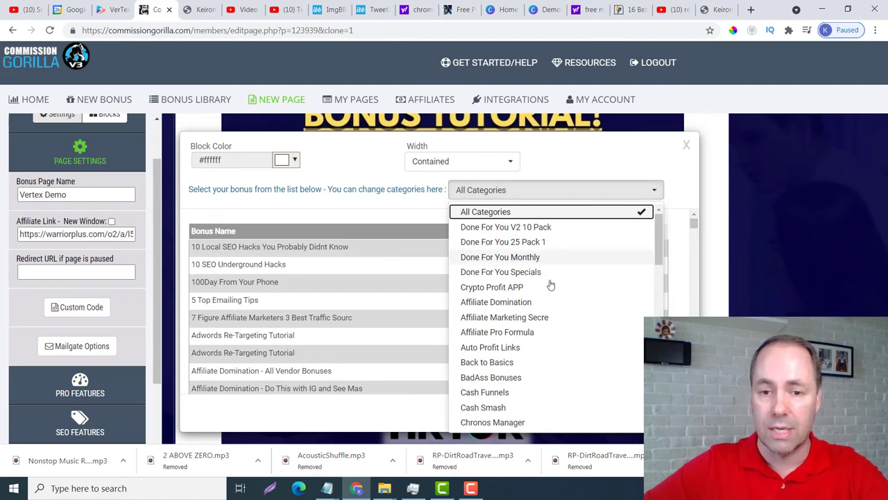
scroll(548, 286, "down", 5)
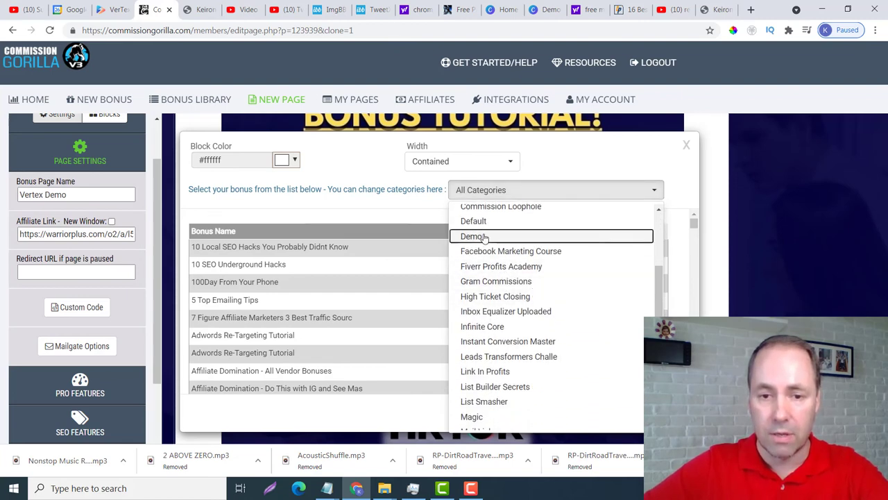
left_click(484, 238)
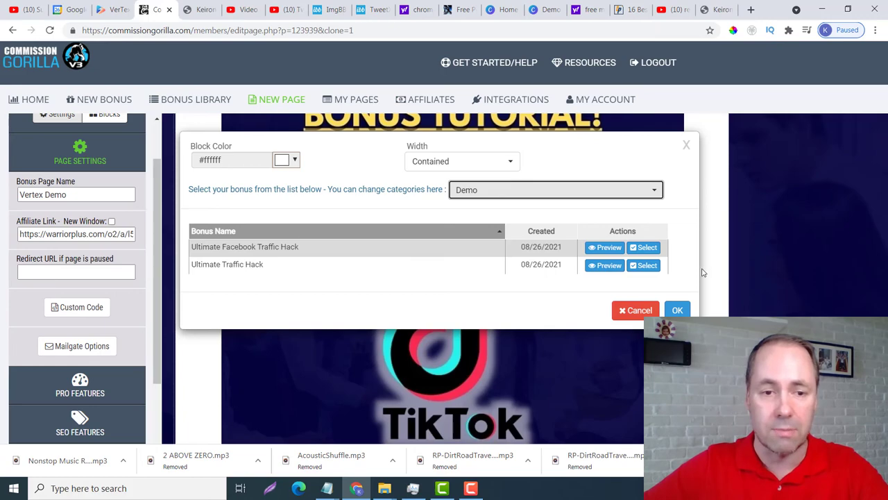
left_click(644, 265)
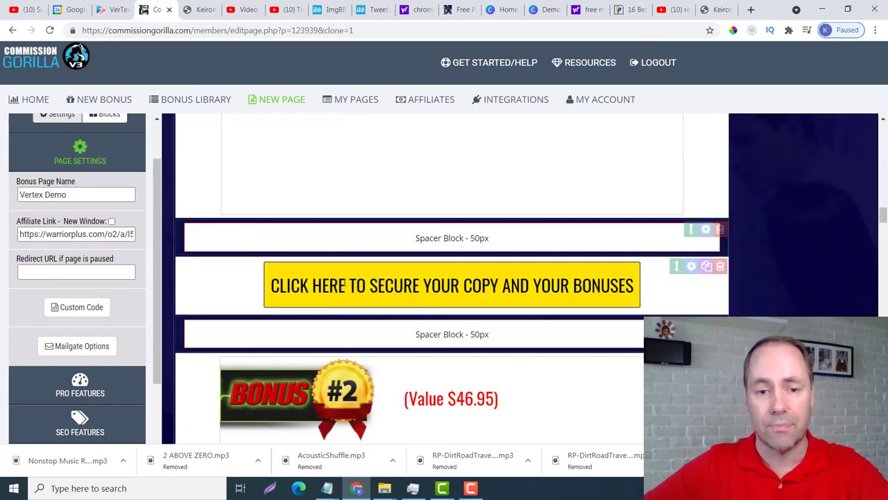
Replace the YouTube tutorial block's bonus with Ultimate Facebook Traffic Hack.
scroll(417, 272, "down", 2)
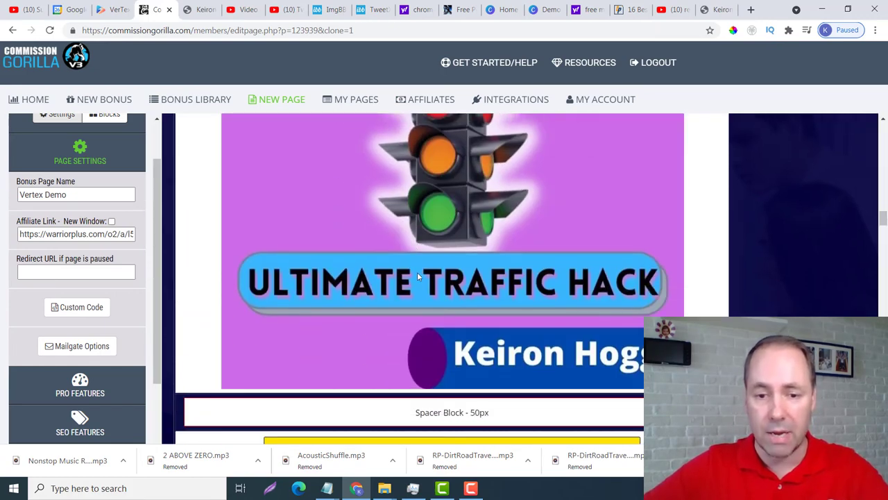
scroll(417, 272, "down", 6)
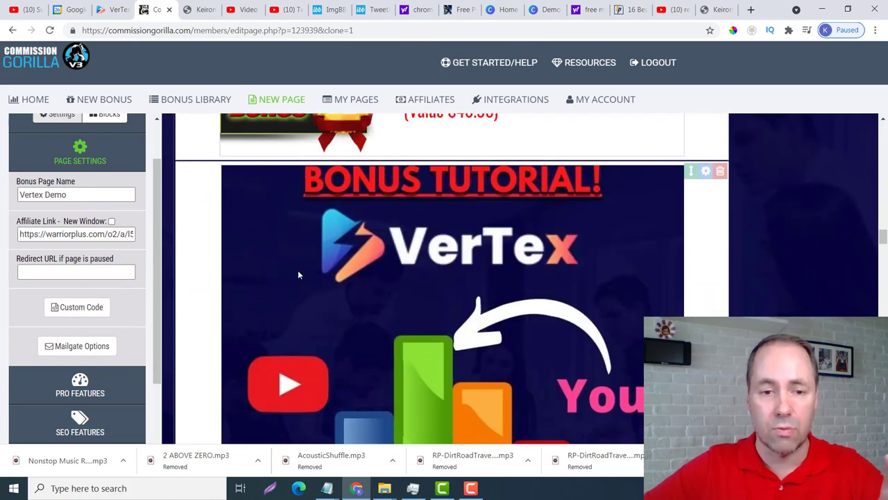
left_click(298, 274)
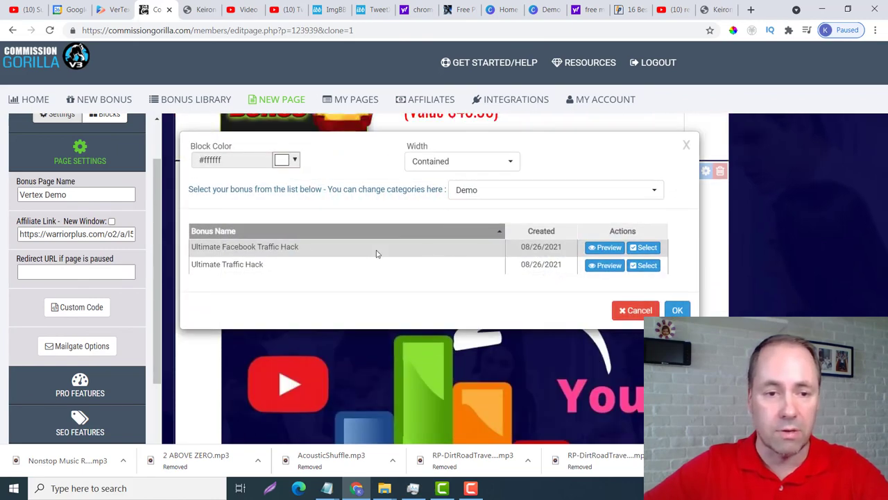
left_click(644, 247)
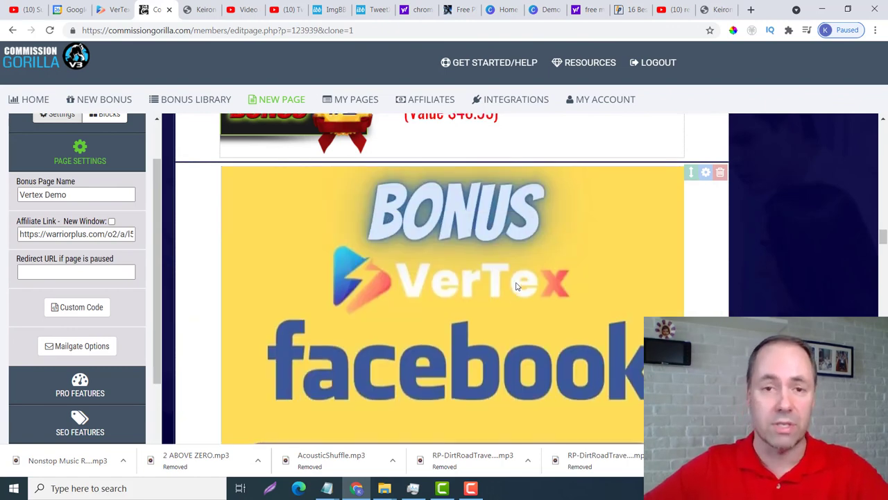
scroll(515, 286, "down", 5)
scroll(516, 285, "up", 5)
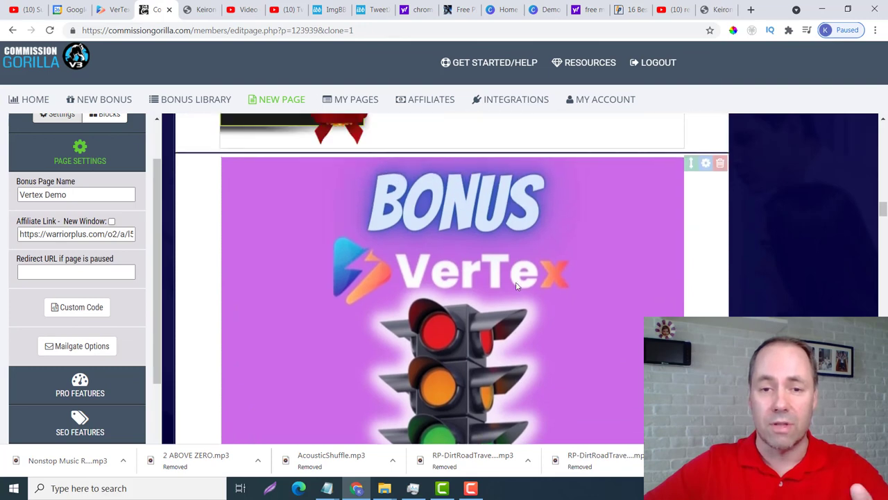